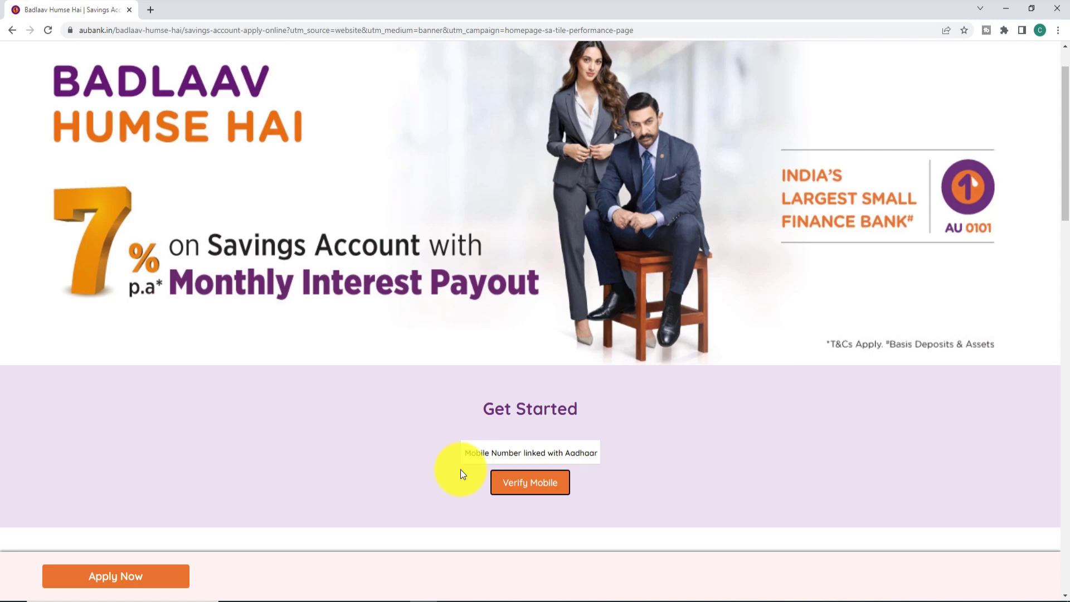
# Enter the Aadhaar-linked mobile number and verify it with the 6-digit OTP.
pyautogui.click(471, 453)
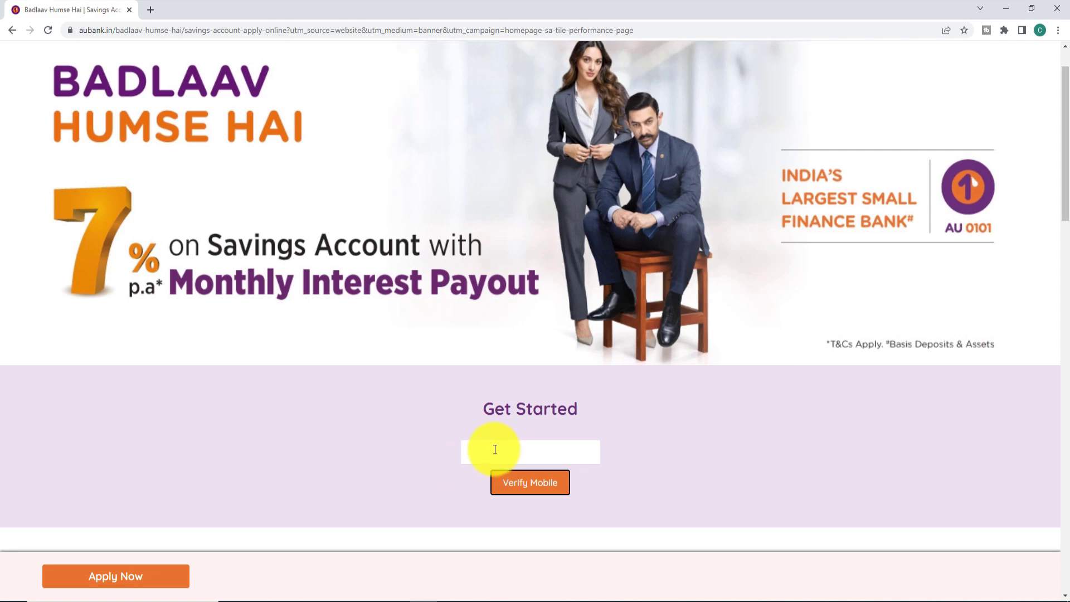
pyautogui.write('81')
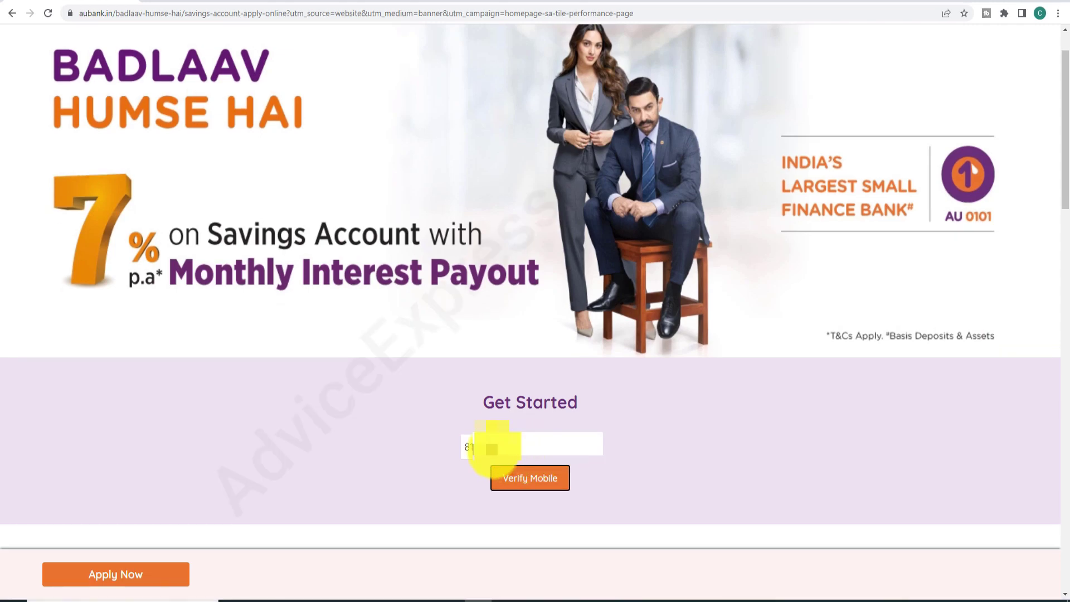
pyautogui.click(527, 487)
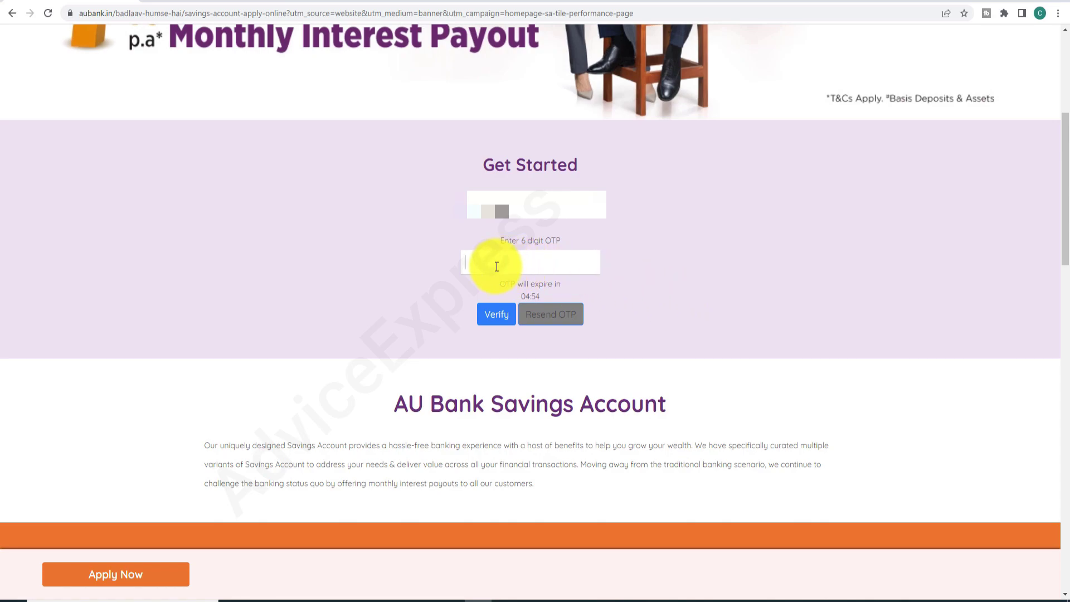
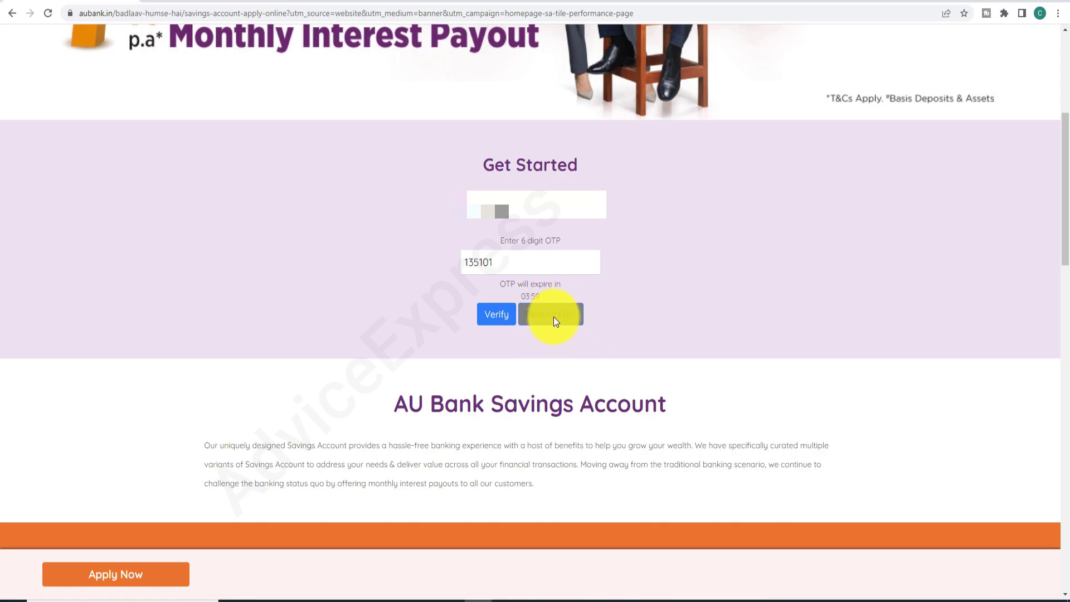
pyautogui.click(496, 315)
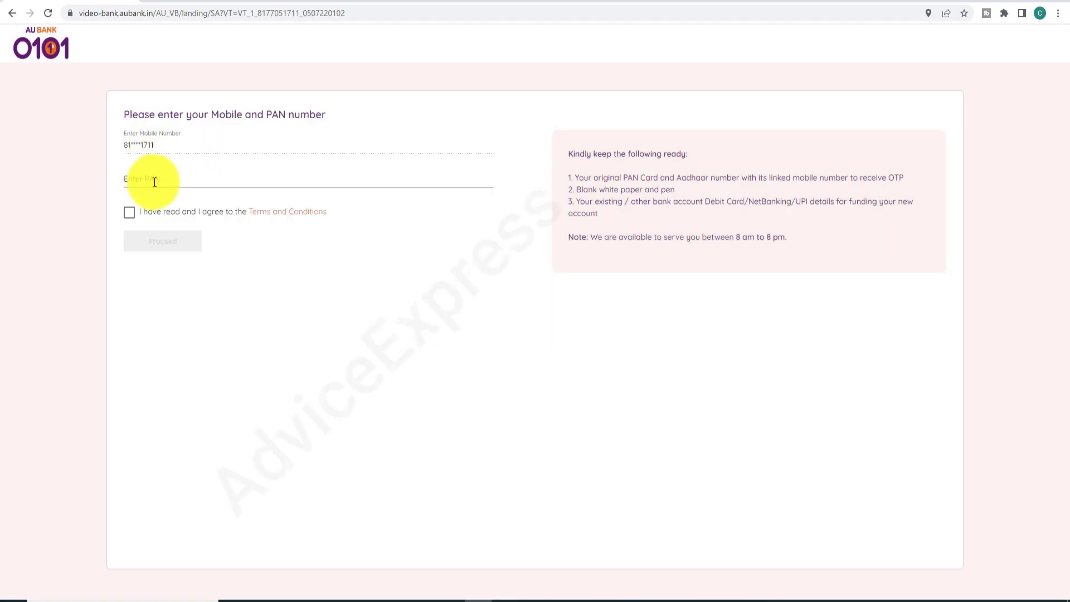
# Paste the PAN number, accept the Terms and Conditions, and proceed to Aadhaar verification.
pyautogui.click(154, 182)
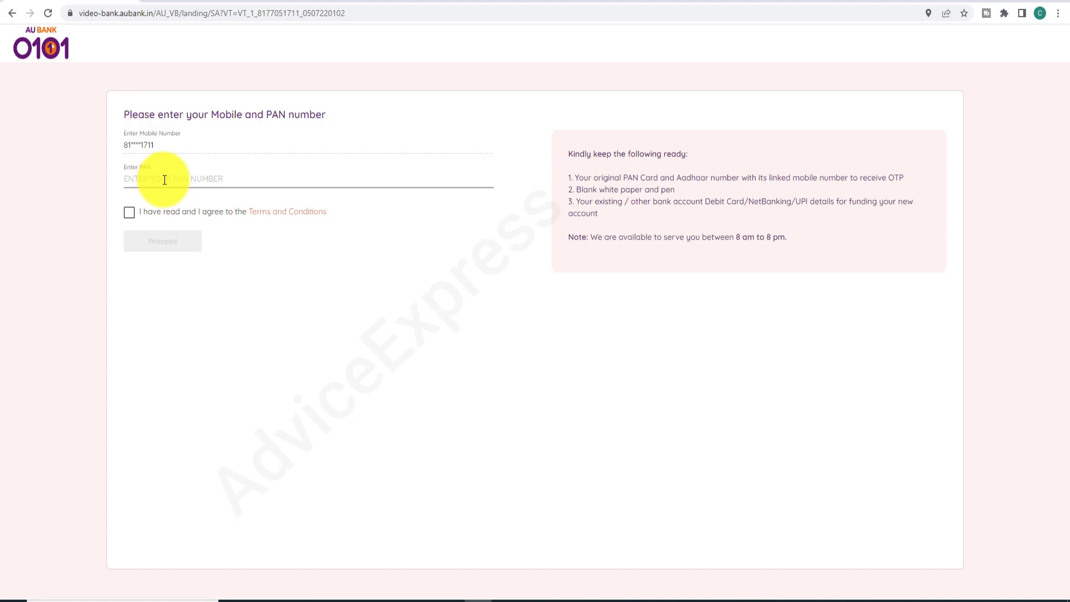
pyautogui.hotkey('ctrl', 'v')
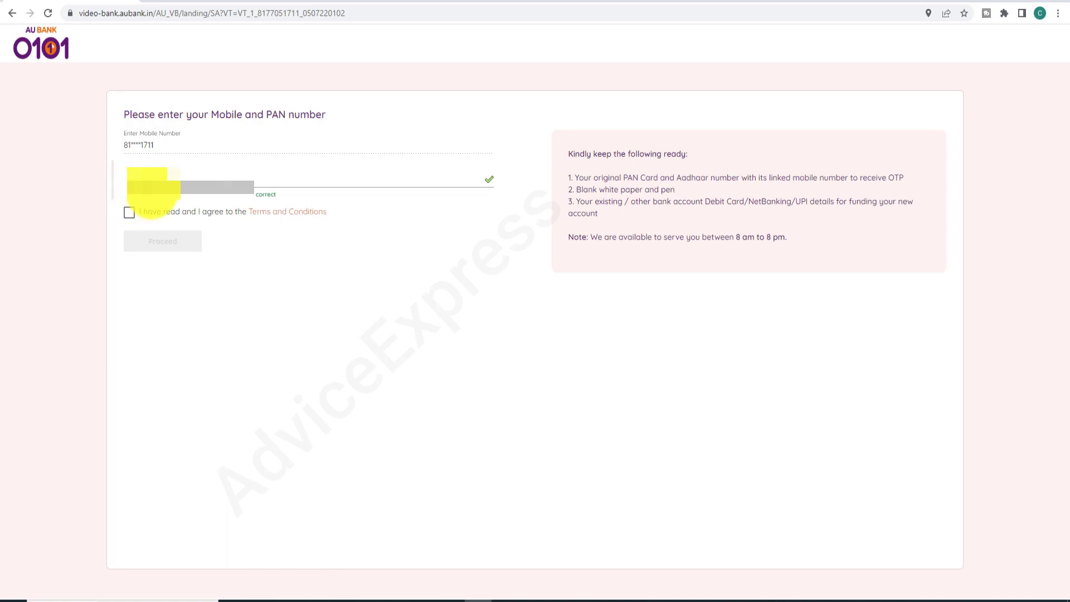
pyautogui.click(129, 215)
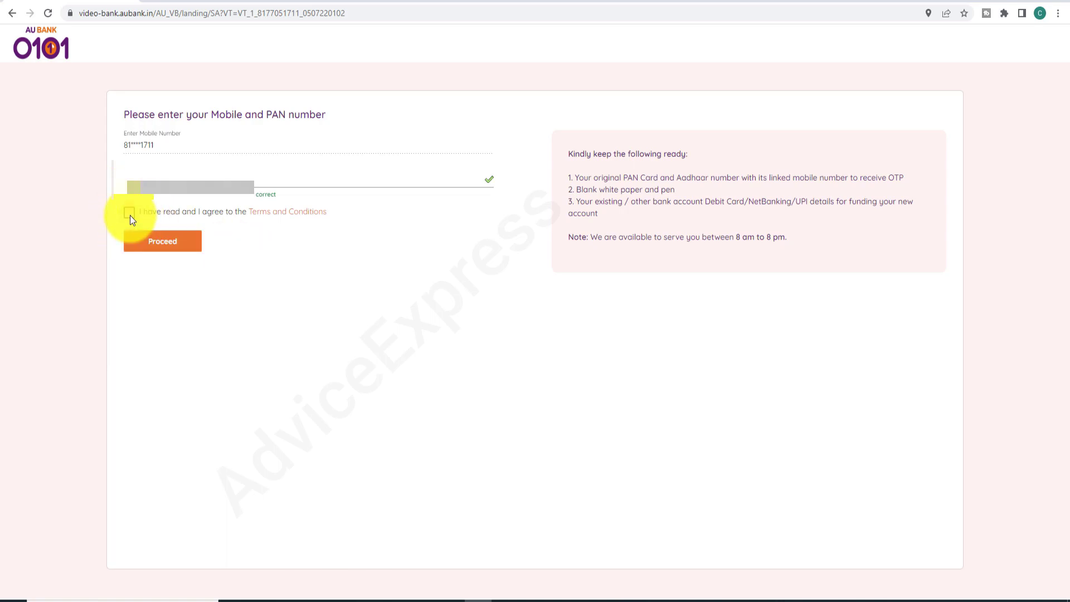
pyautogui.click(163, 245)
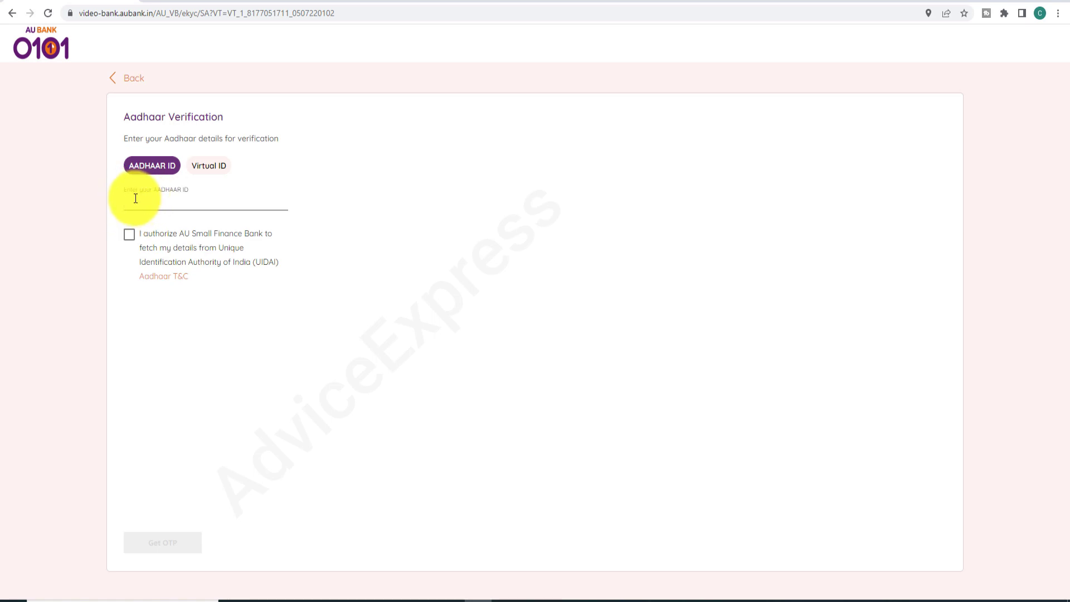
# Choose AADHAAR ID verification, paste the Aadhaar number, and give UIDAI consent.
pyautogui.moveTo(199, 174)
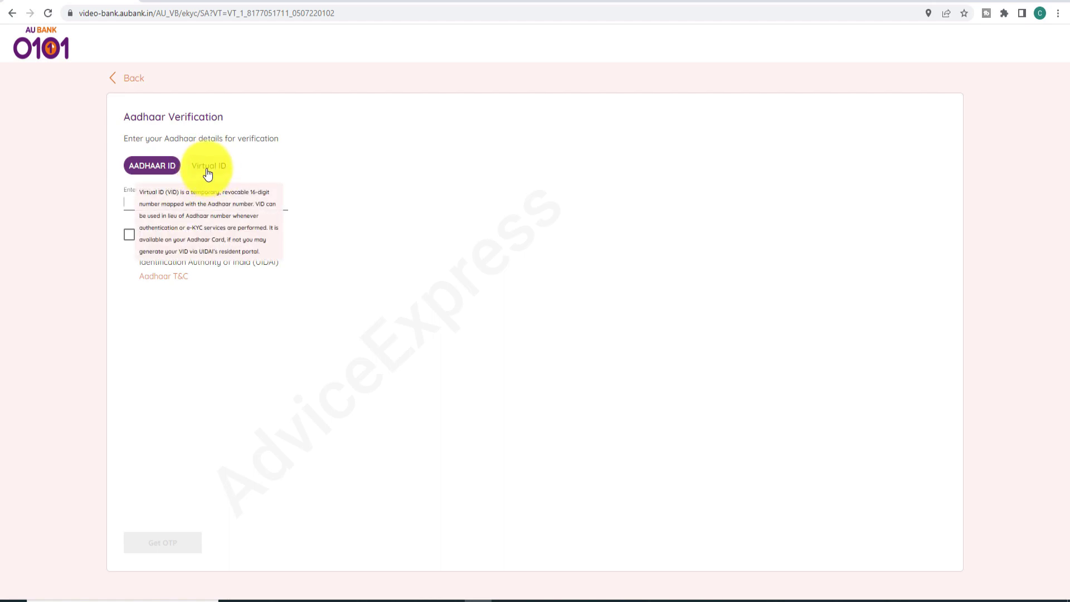
pyautogui.click(208, 175)
pyautogui.click(208, 175)
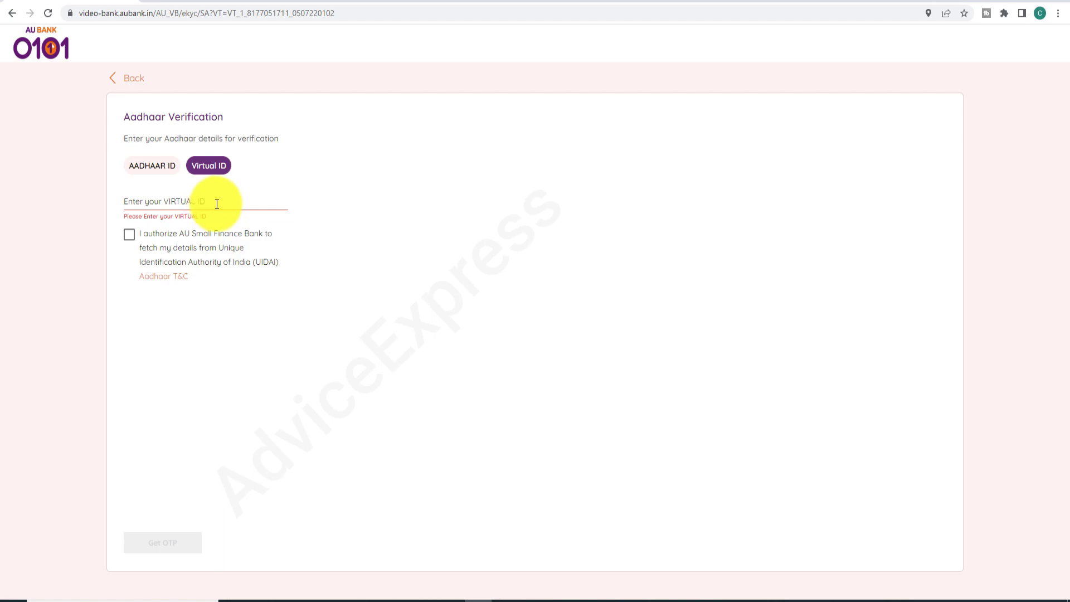
pyautogui.click(158, 170)
pyautogui.click(158, 202)
pyautogui.hotkey('ctrl', 'v')
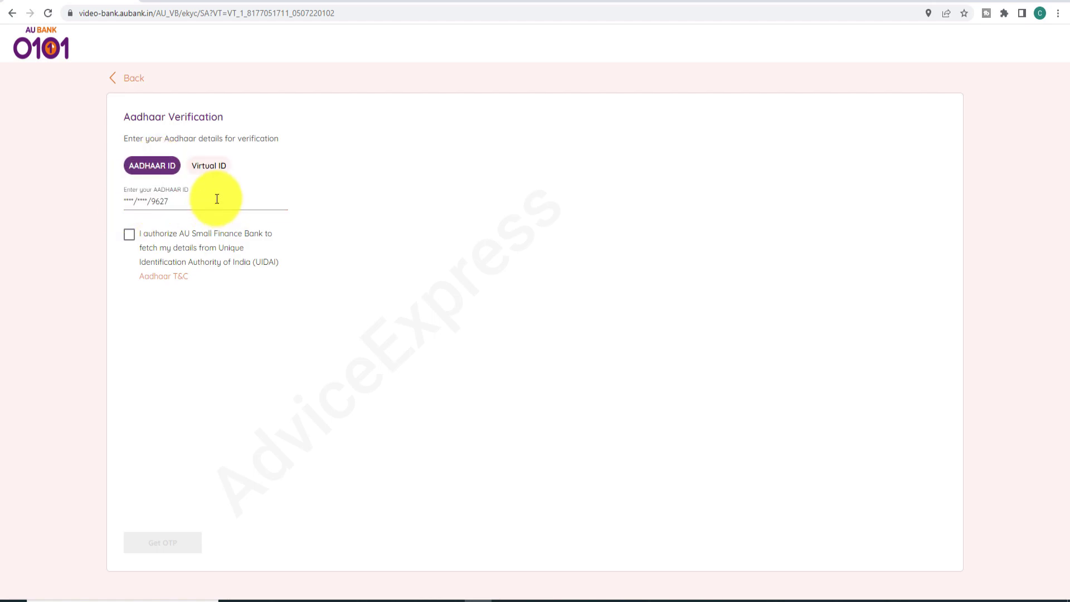
pyautogui.click(130, 235)
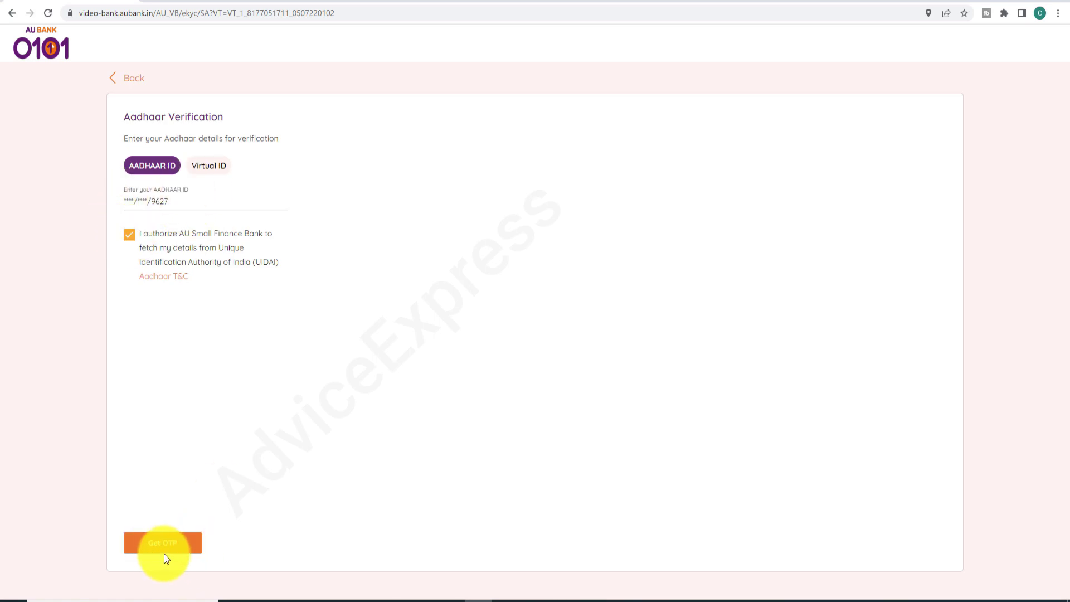
# Request the Aadhaar OTP, enter it, and confirm.
pyautogui.click(162, 552)
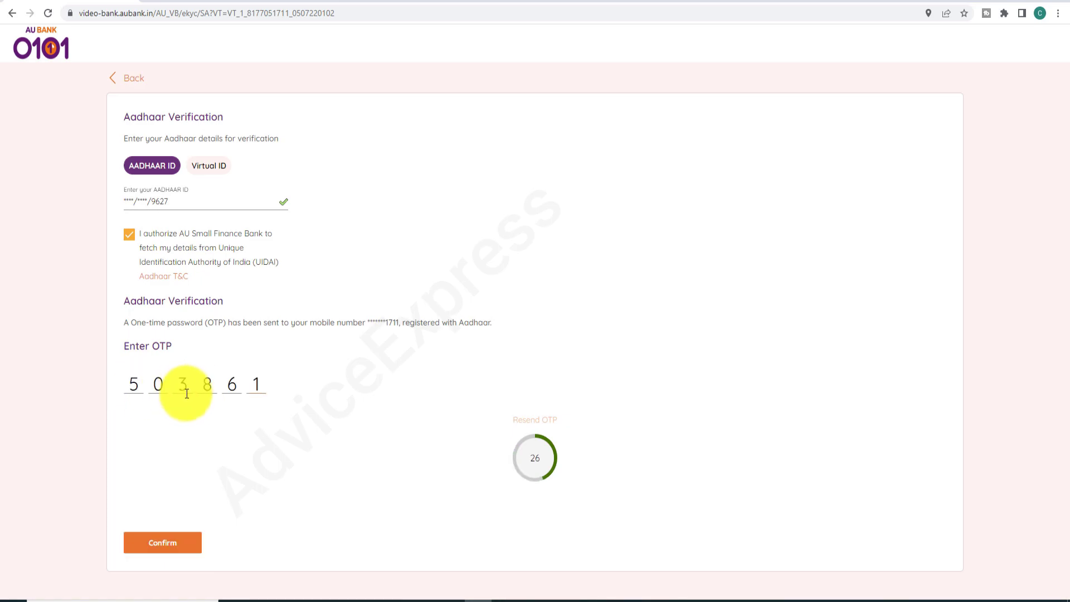
pyautogui.click(256, 385)
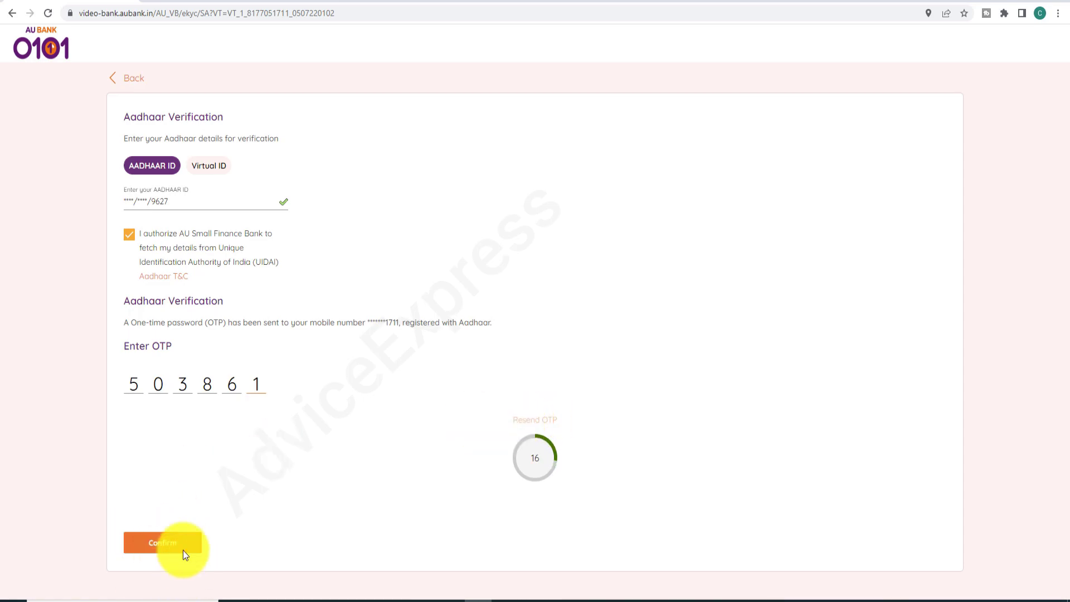
pyautogui.click(165, 548)
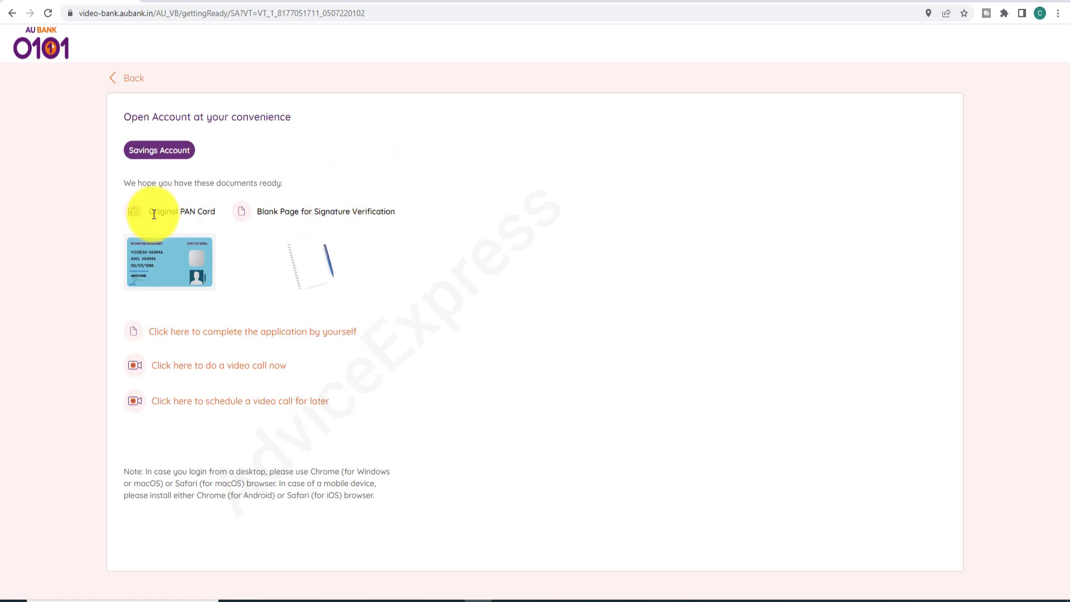
# Review the PAN card and signature page requirements, then choose self-completion of the application.
pyautogui.moveTo(154, 214); pyautogui.dragTo(207, 214)
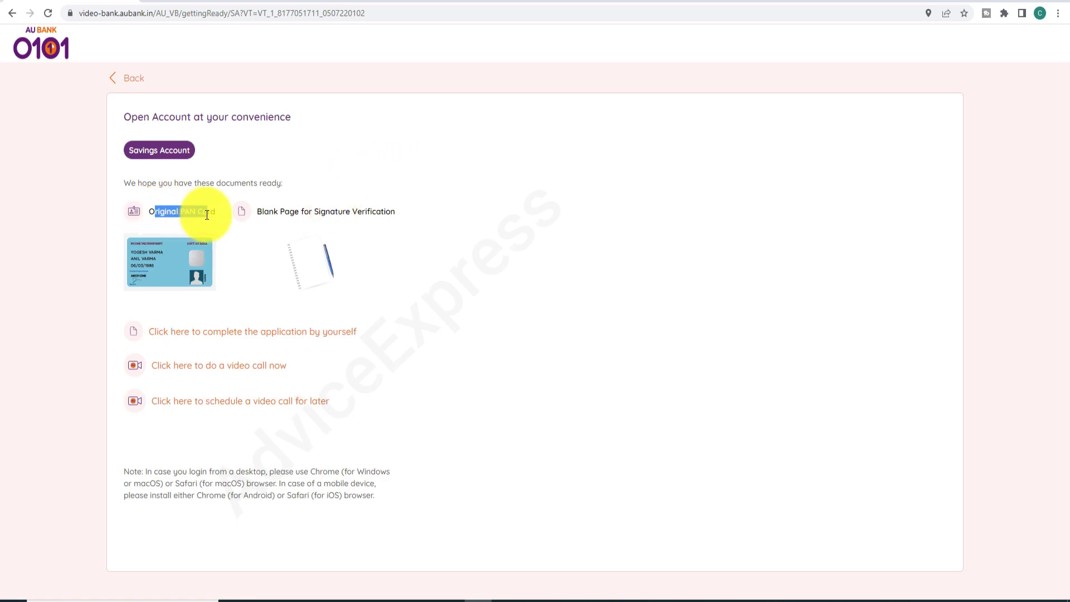
pyautogui.click(284, 213)
pyautogui.moveTo(283, 213); pyautogui.dragTo(404, 216)
pyautogui.click(404, 216)
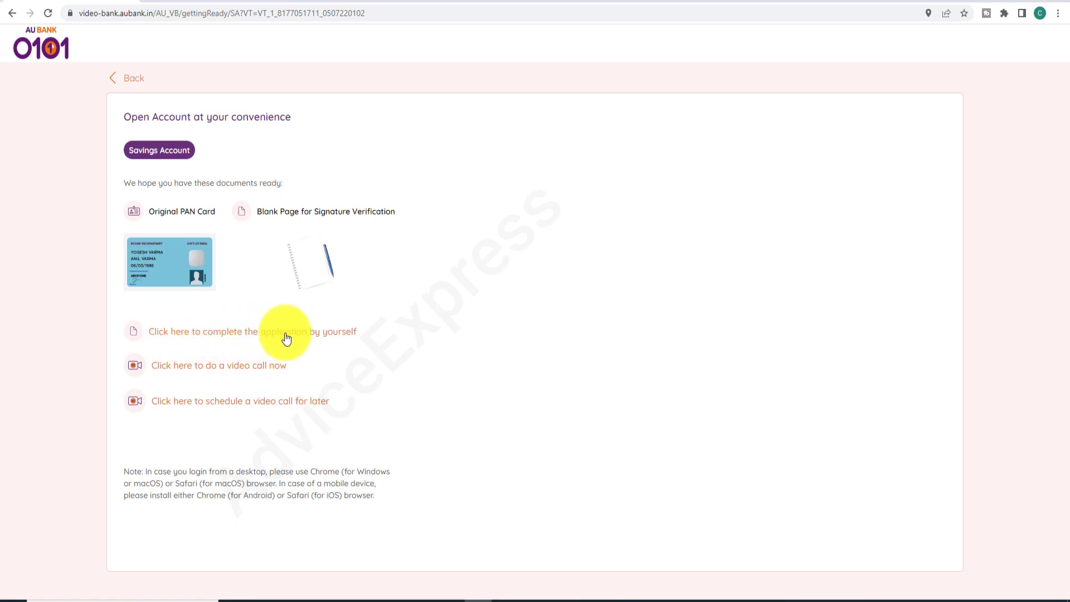
pyautogui.click(241, 338)
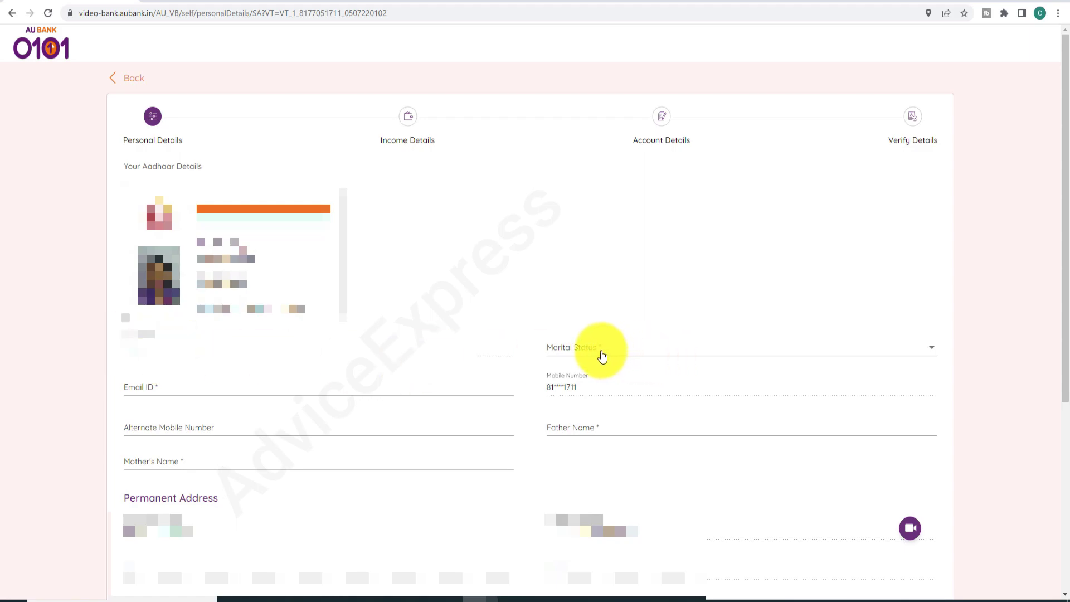
# Set marital status to Married and enter the spouse's name.
pyautogui.click(624, 356)
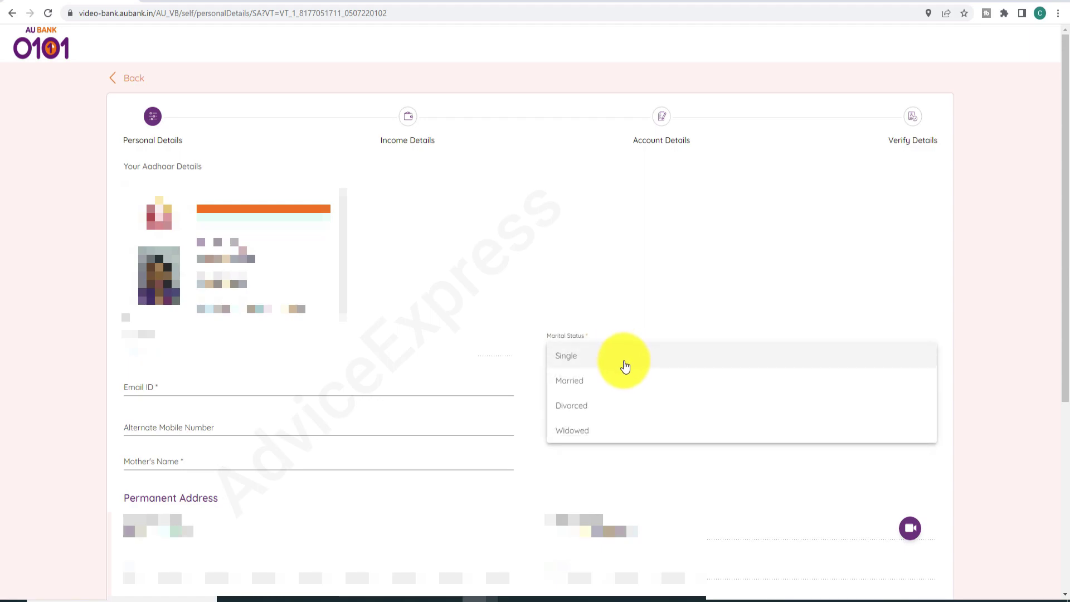
pyautogui.click(622, 387)
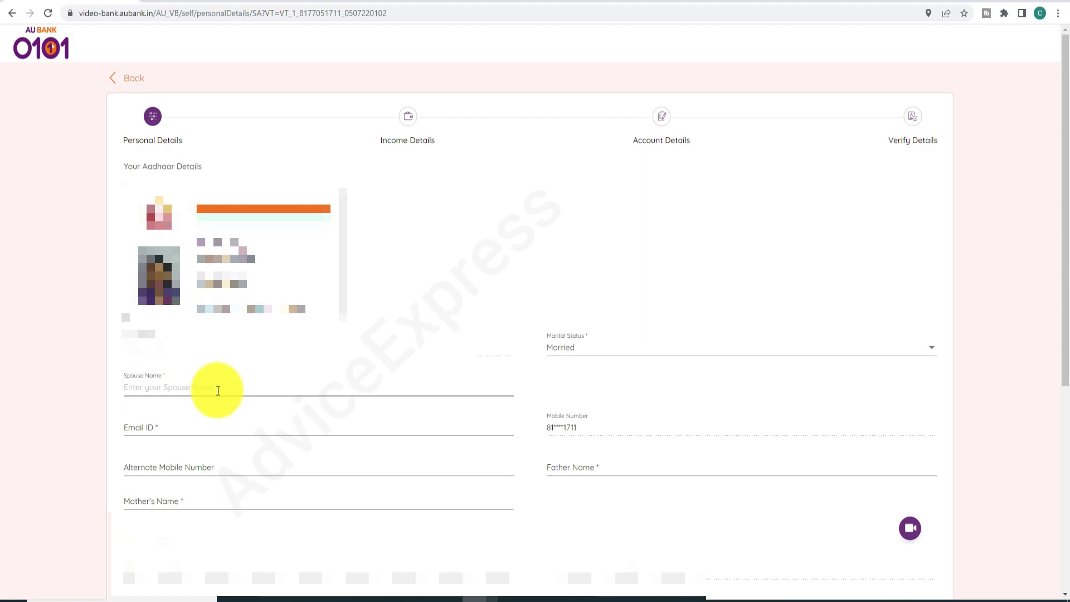
pyautogui.click(173, 391)
pyautogui.write('spouse name')
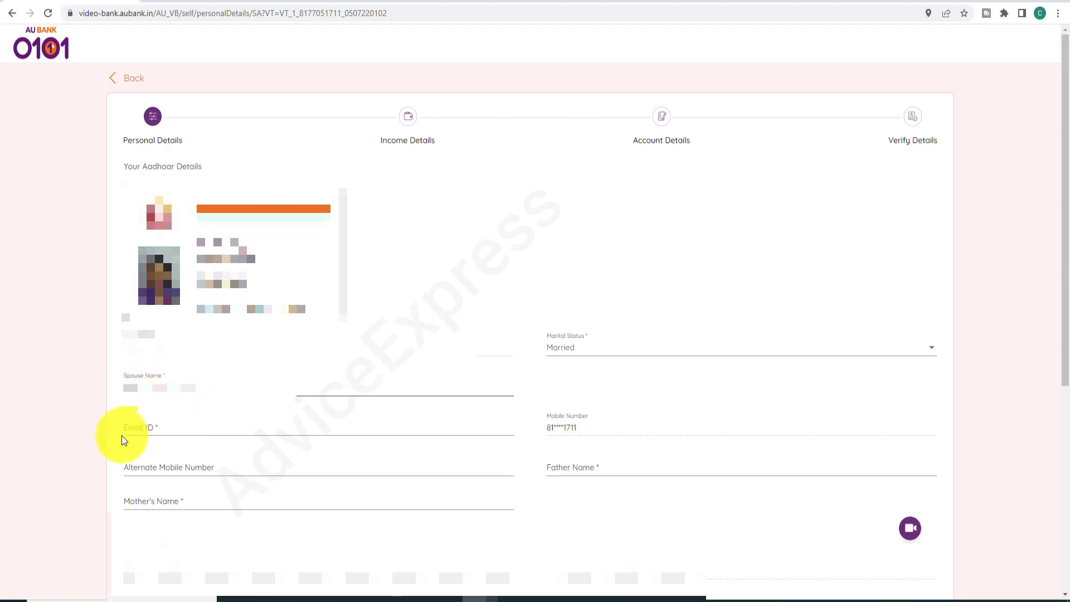
# Fill in the email, alternate mobile, father's name and mother's name fields.
pyautogui.click(151, 430)
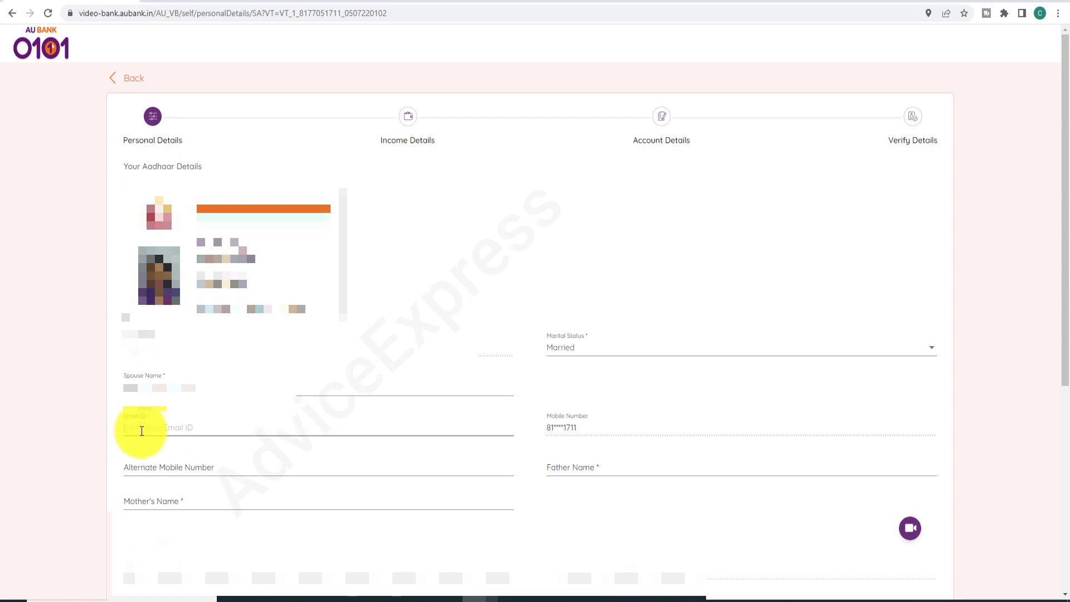
pyautogui.click(132, 468)
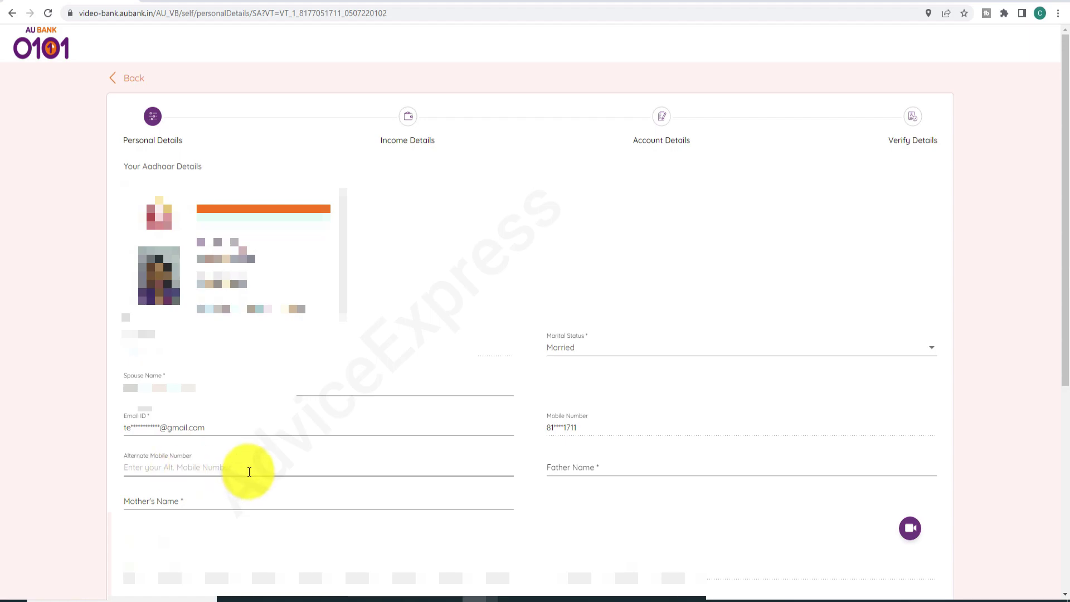
pyautogui.click(557, 468)
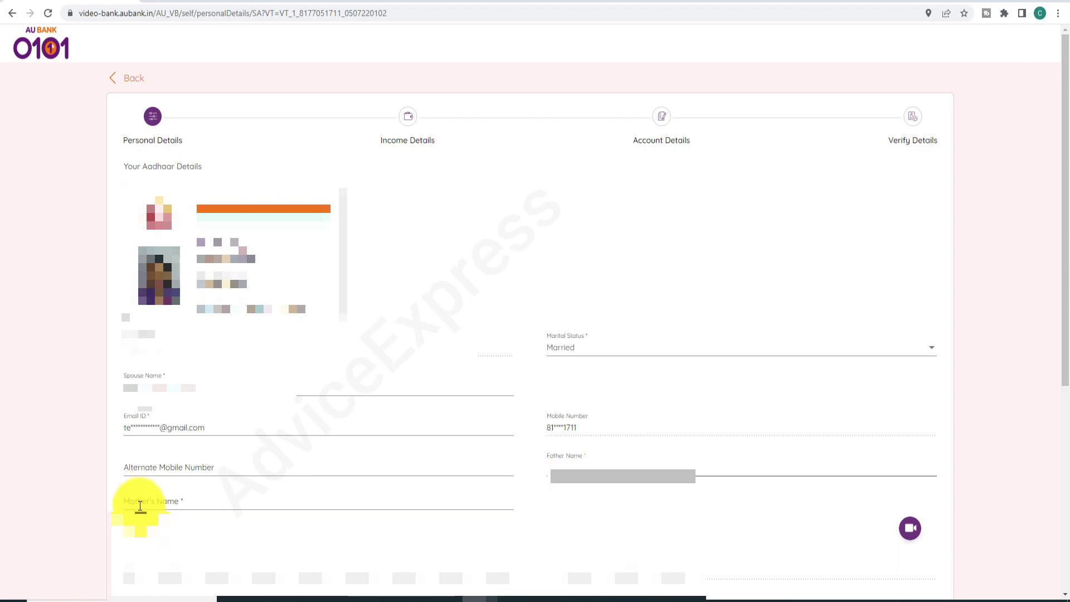
pyautogui.click(172, 505)
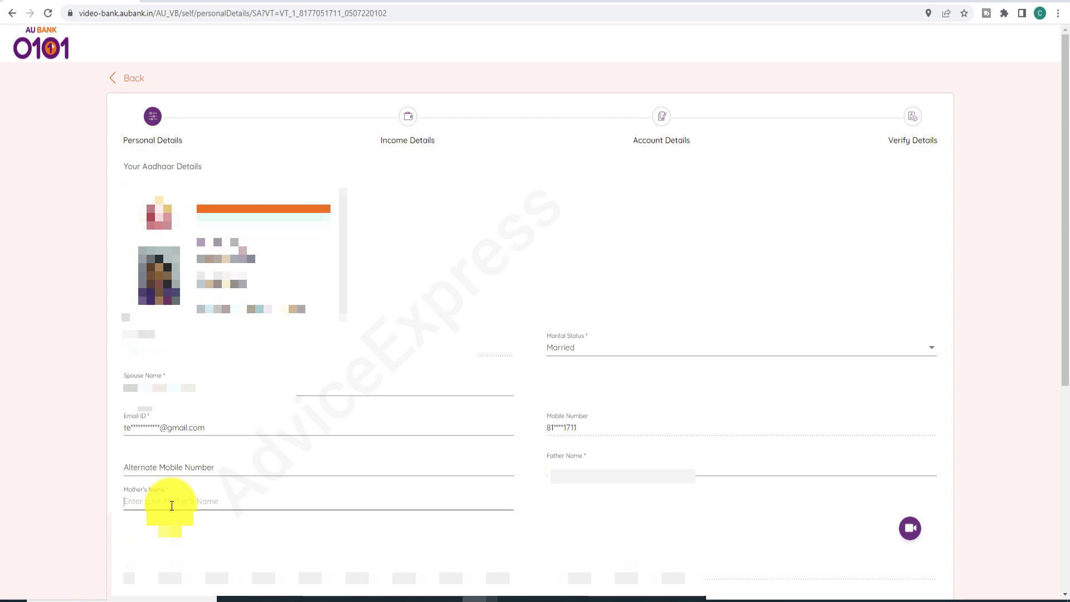
pyautogui.scroll(-5, 316, 233)
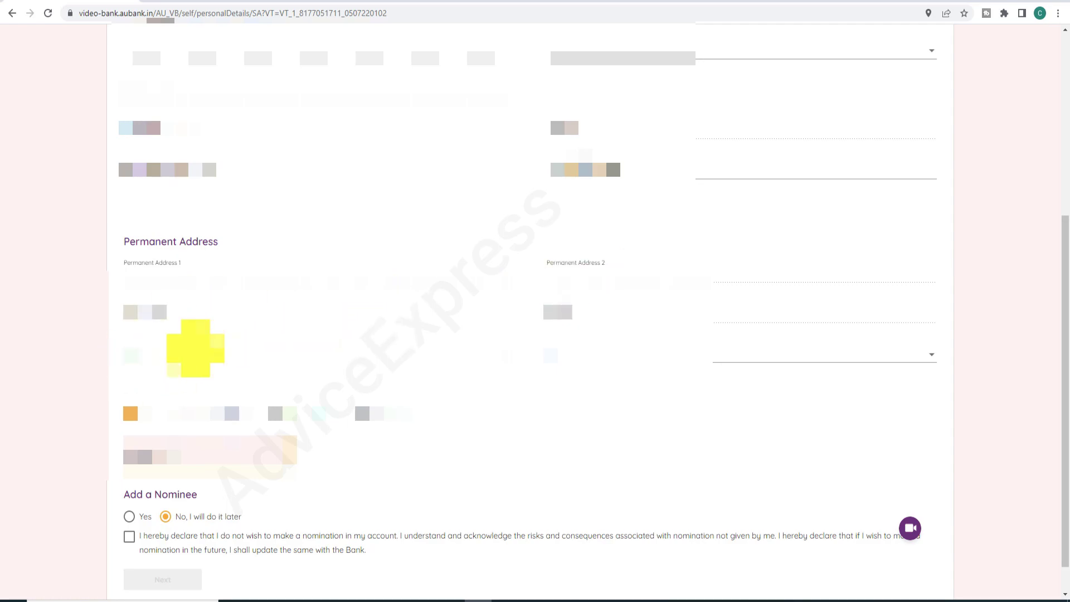
# Edit the permanent address line and pick an option from its dropdown.
pyautogui.click(189, 356)
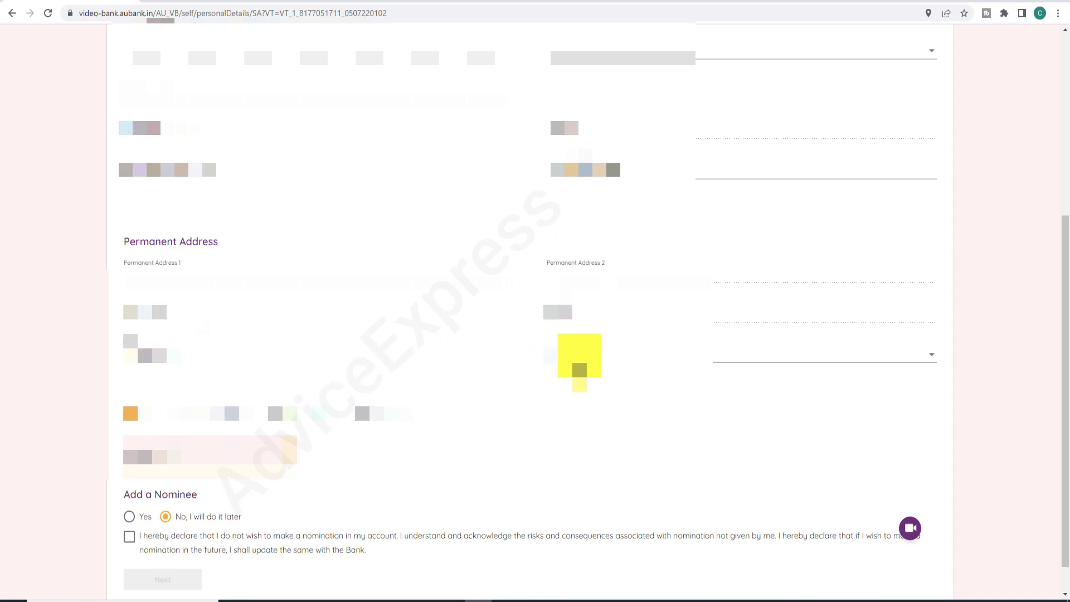
pyautogui.click(580, 356)
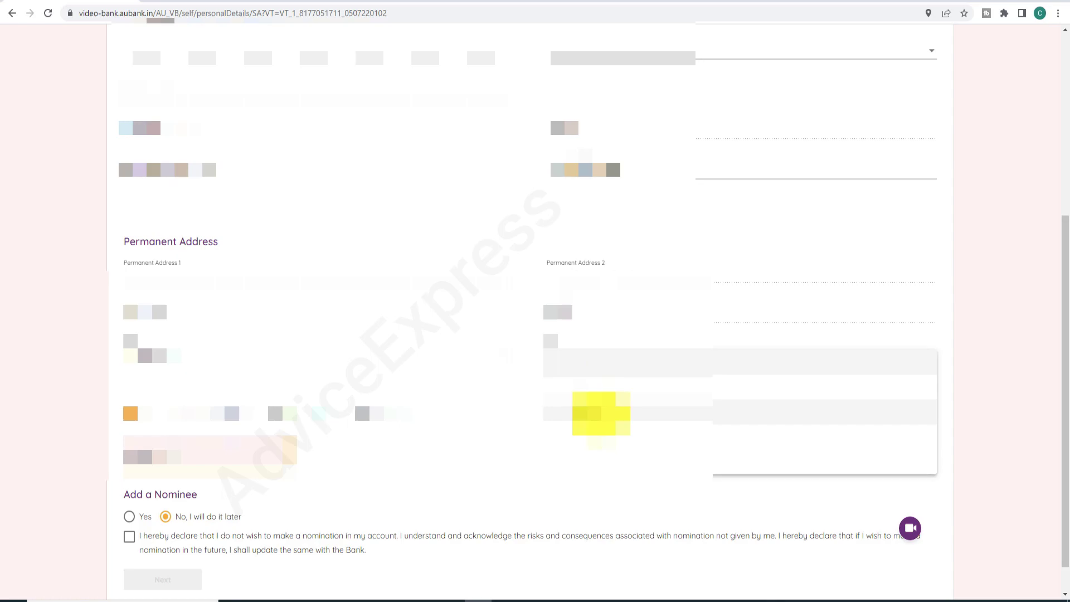
pyautogui.click(597, 419)
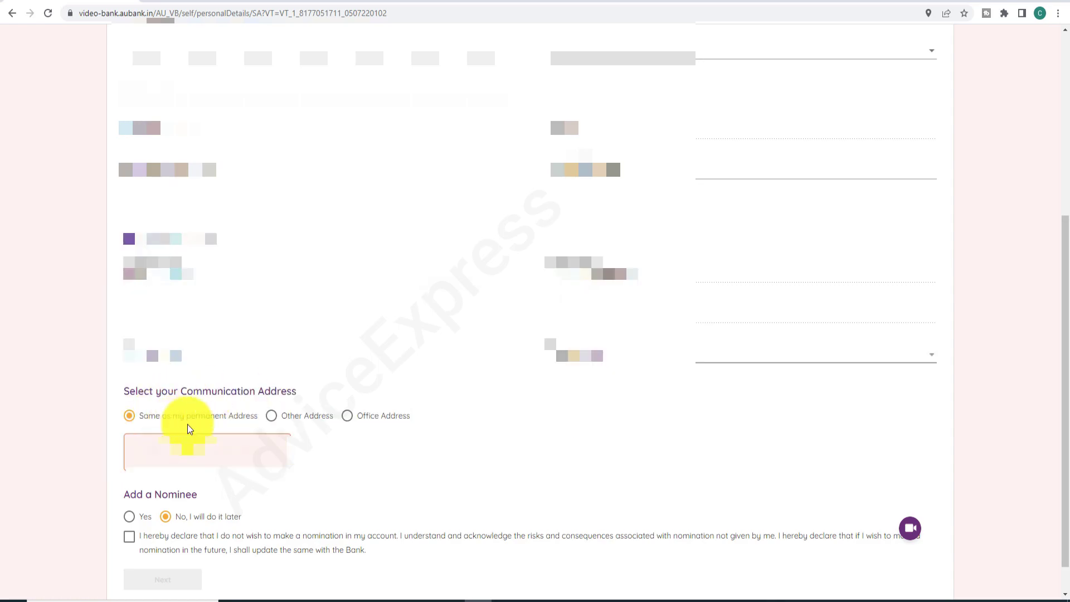
pyautogui.moveTo(124, 391); pyautogui.dragTo(200, 399)
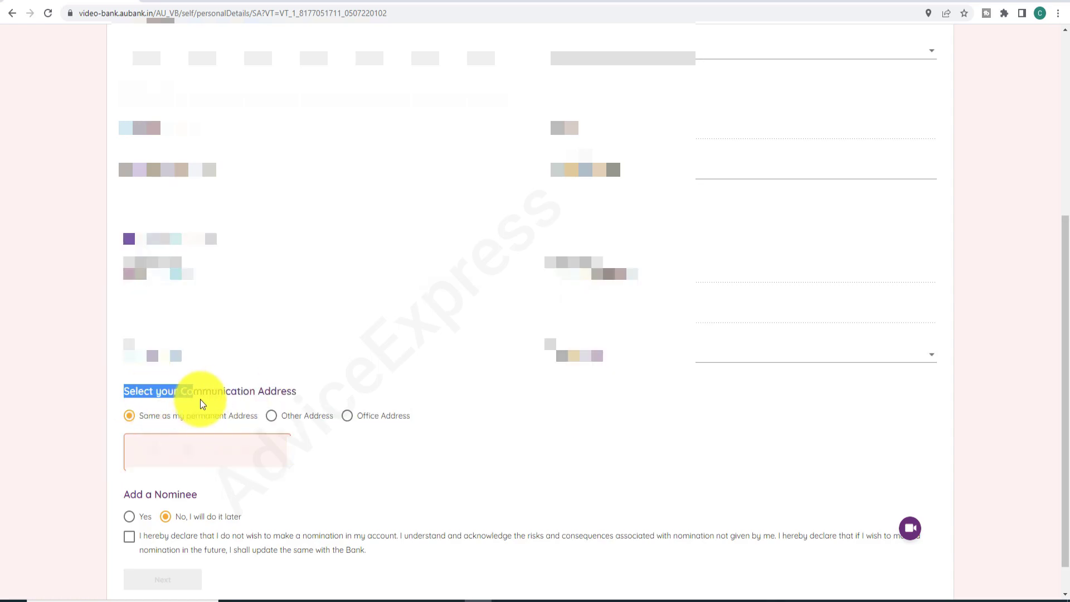
pyautogui.click(326, 397)
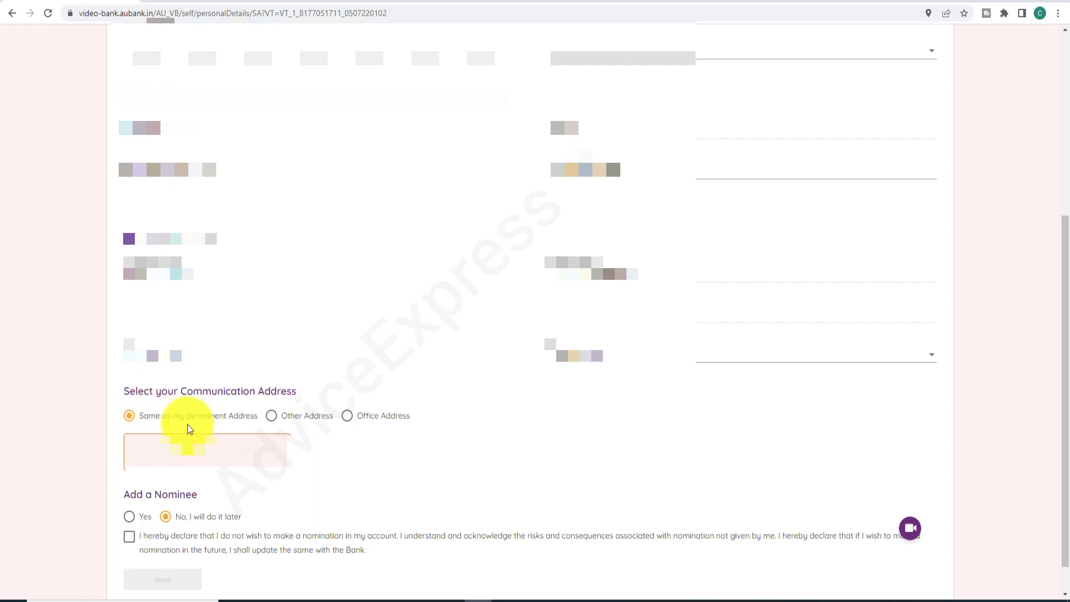
# Choose Other Address as the communication address and fill in its address lines.
pyautogui.click(271, 416)
pyautogui.scroll(-1, 169, 391)
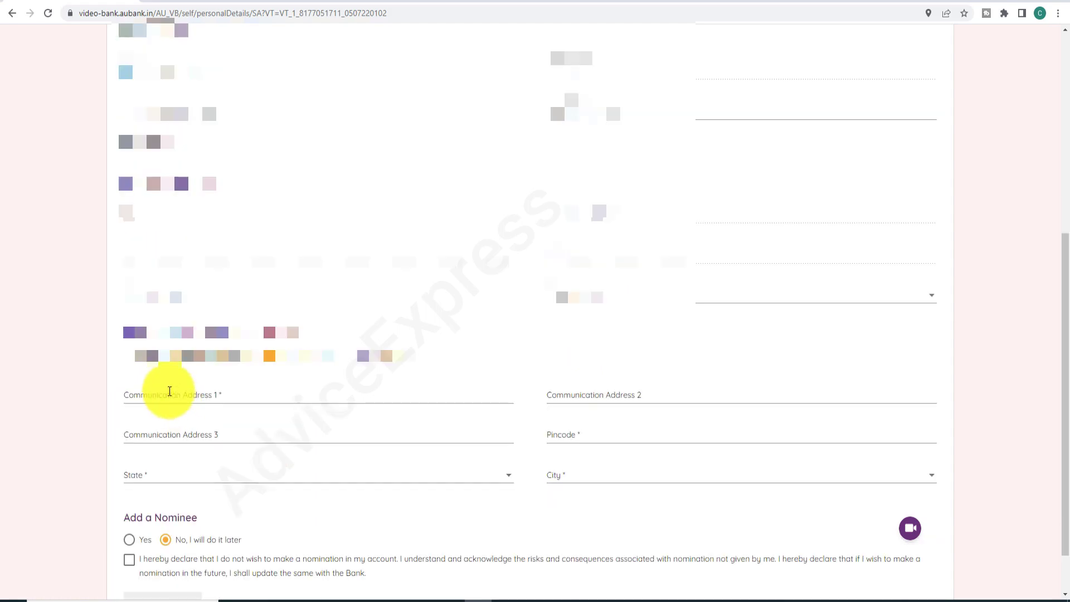
pyautogui.click(301, 391)
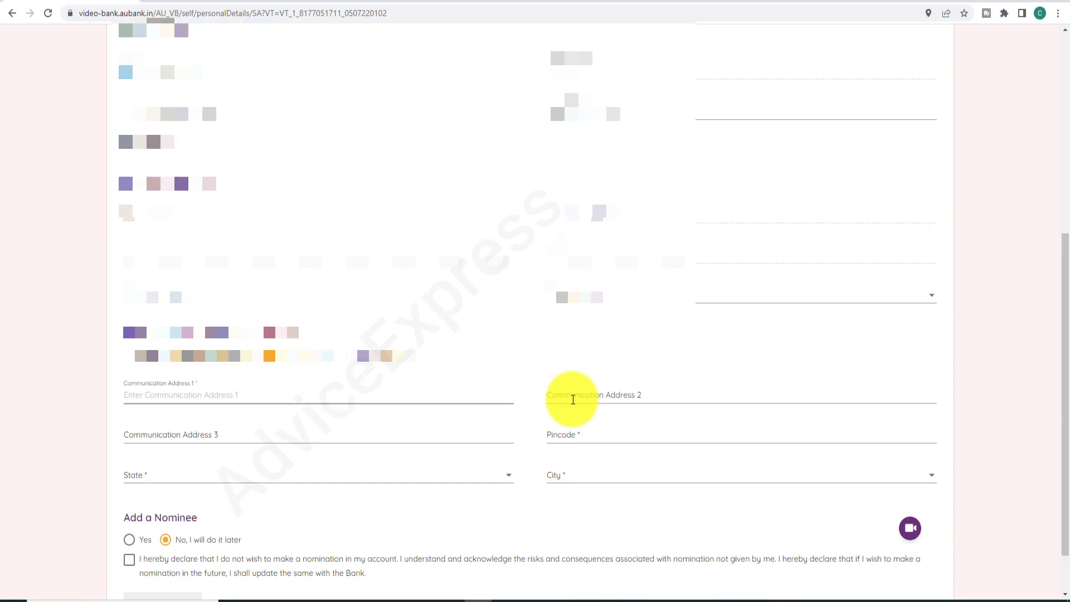
pyautogui.click(573, 399)
pyautogui.click(246, 397)
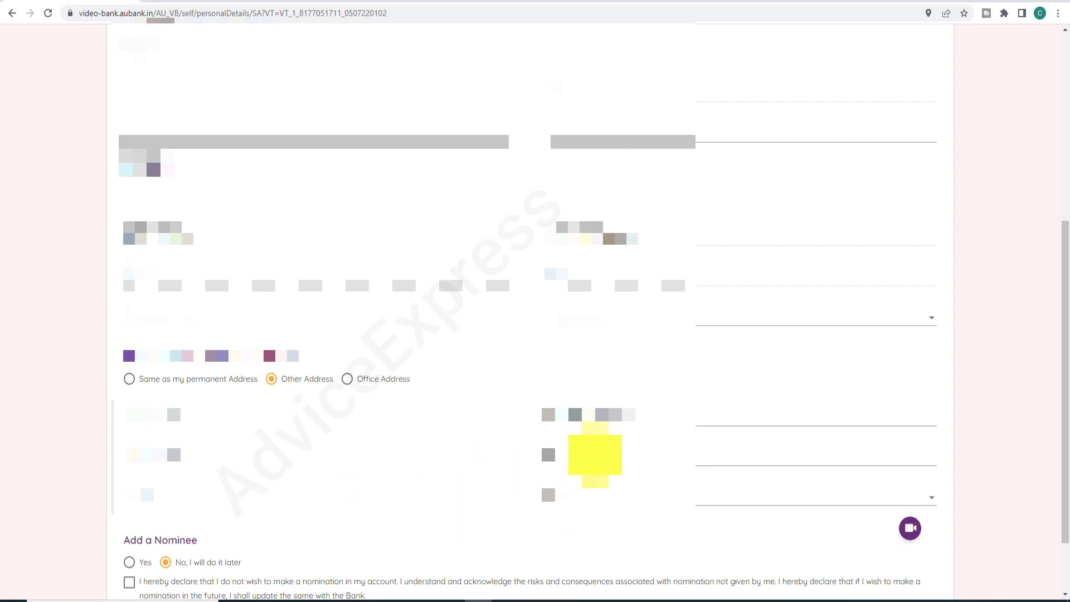
pyautogui.scroll(-2, 121, 468)
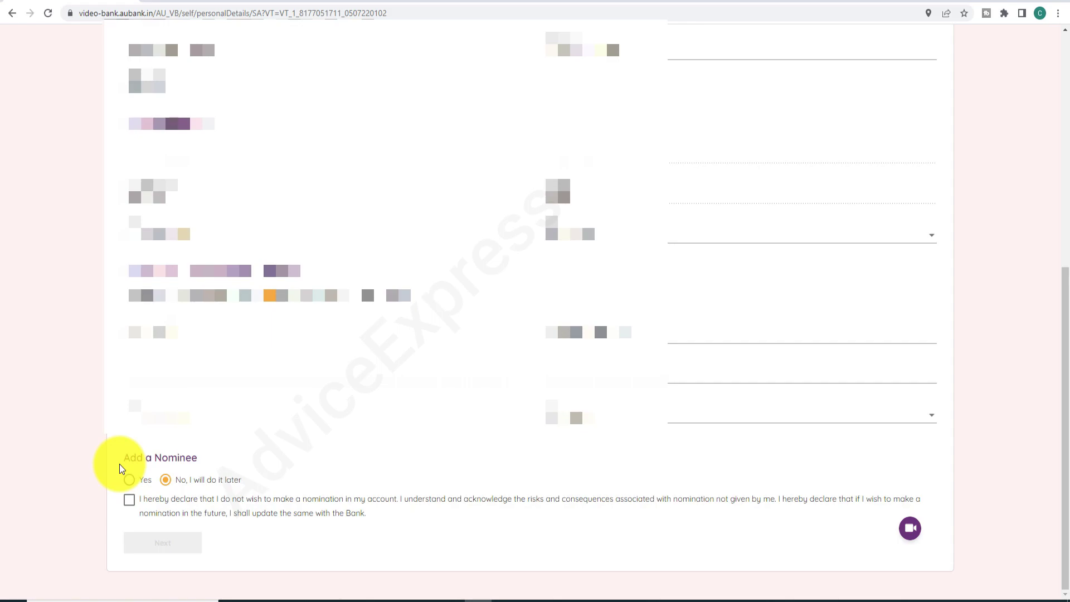
pyautogui.moveTo(127, 458); pyautogui.dragTo(197, 458)
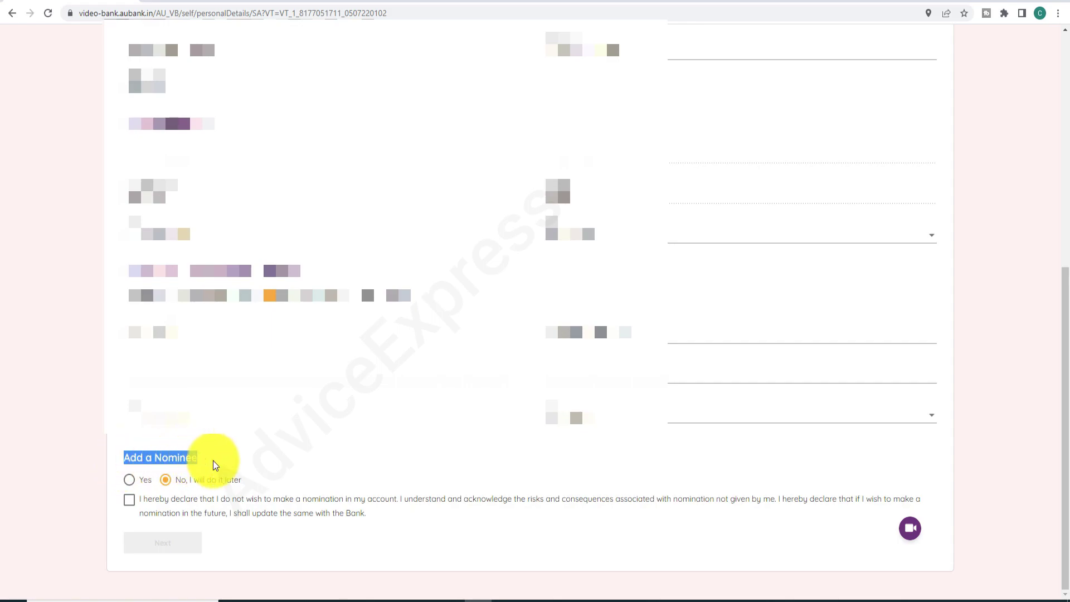
pyautogui.click(213, 460)
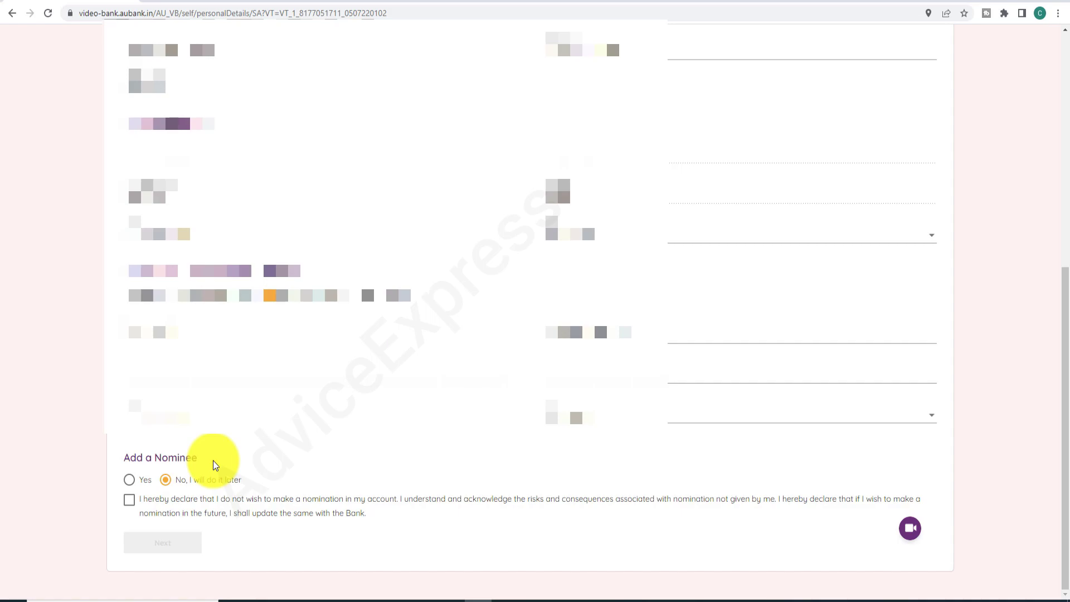
# Start adding a nominee with a name, relationship FATHER and a birth date.
pyautogui.click(131, 481)
pyautogui.scroll(-2, 261, 373)
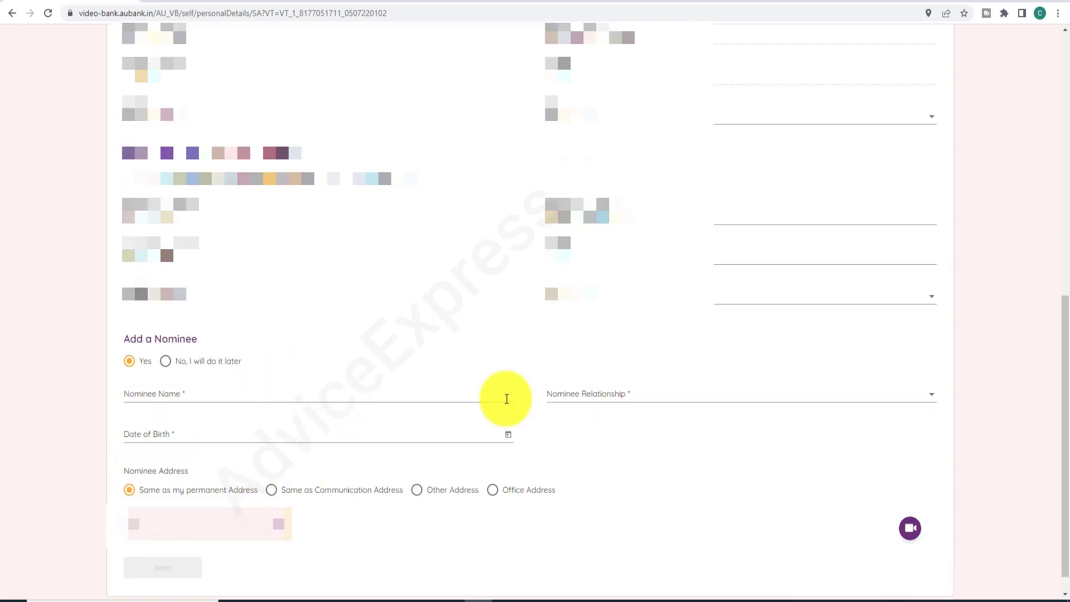
pyautogui.click(140, 396)
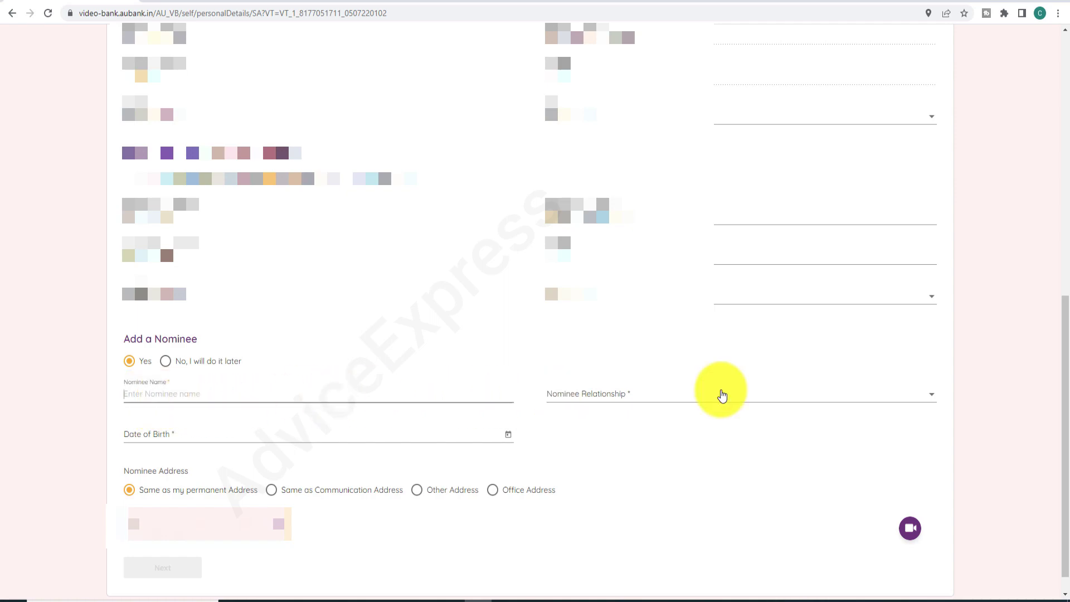
pyautogui.click(632, 397)
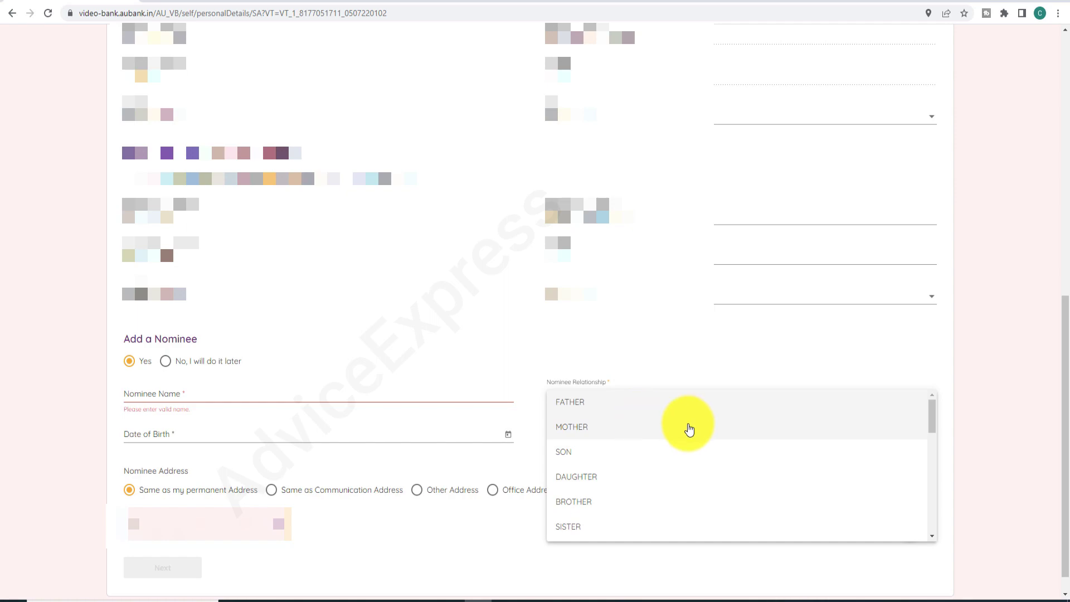
pyautogui.moveTo(931, 417)
pyautogui.mouseDown()
pyautogui.moveTo(934, 484)
pyautogui.moveTo(918, 411)
pyautogui.mouseUp()
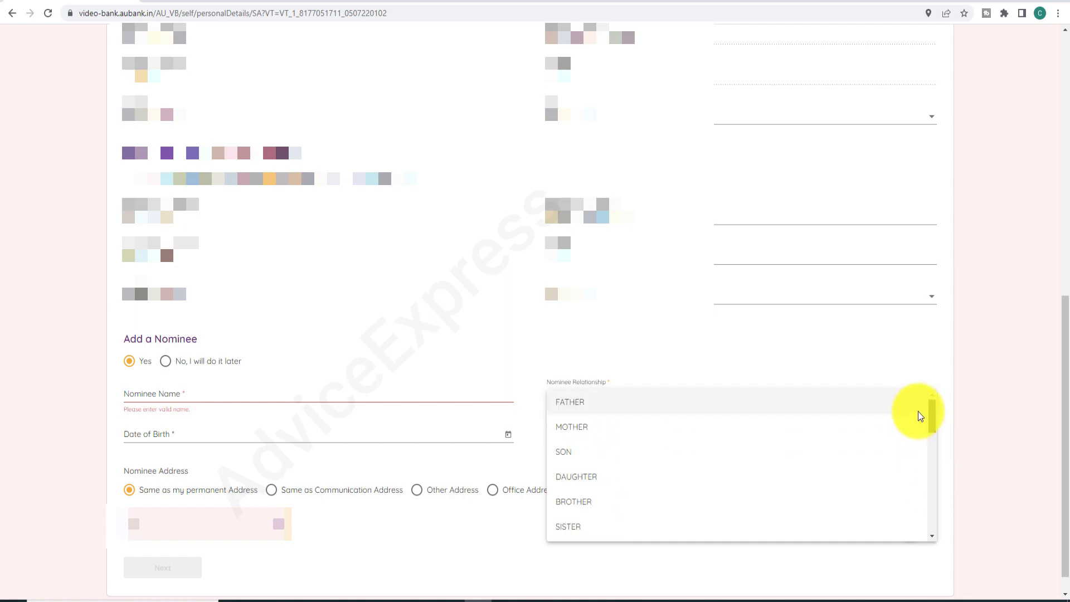
pyautogui.click(608, 415)
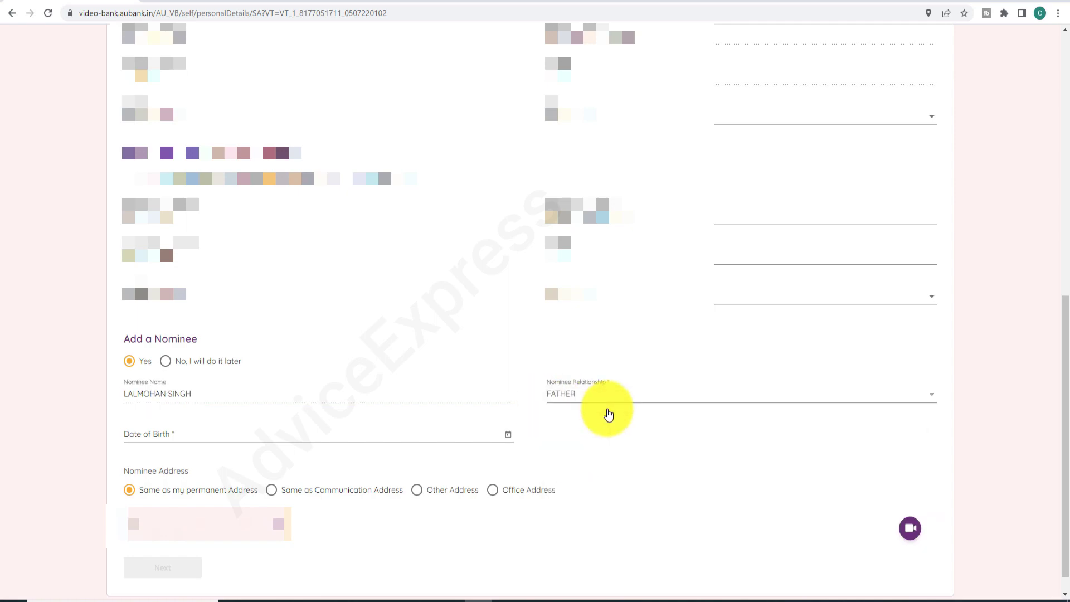
pyautogui.click(507, 441)
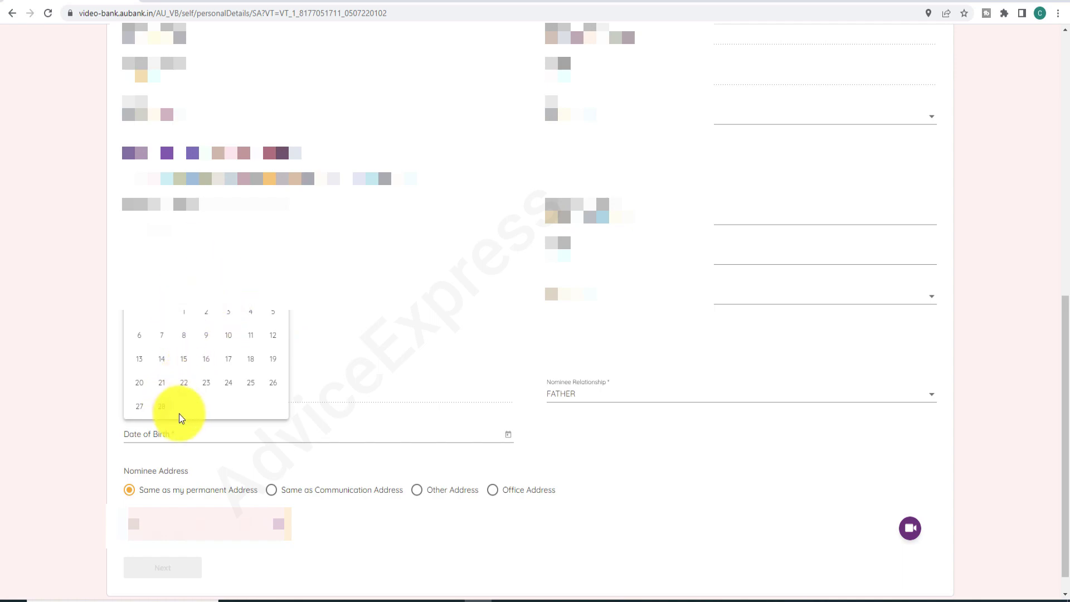
pyautogui.click(355, 438)
# Change the nominee relationship to SISTER and try the nominee address options.
pyautogui.click(712, 391)
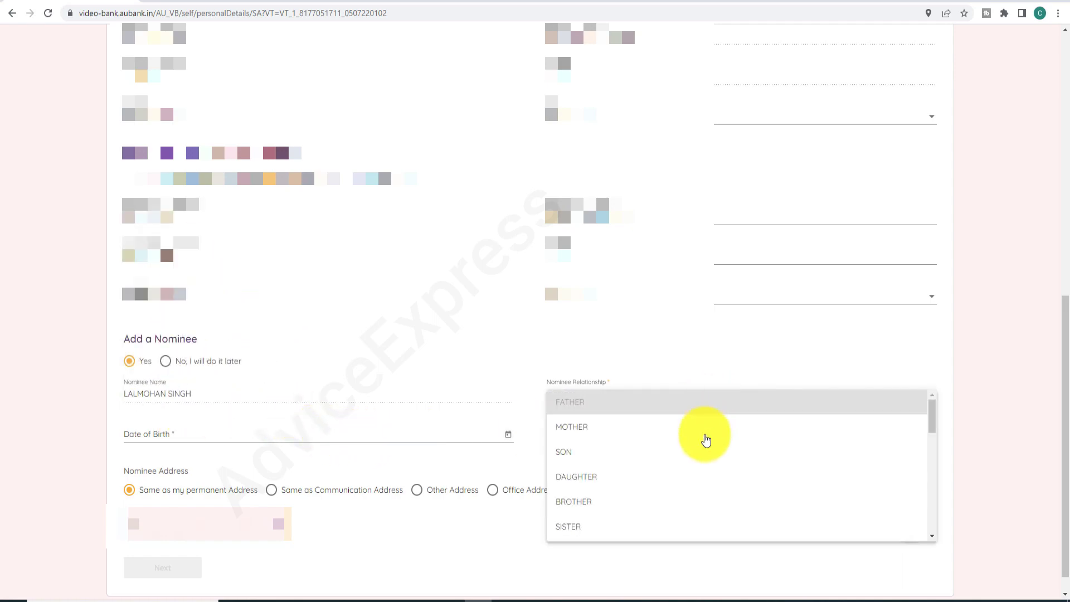
pyautogui.scroll(-1, 702, 455)
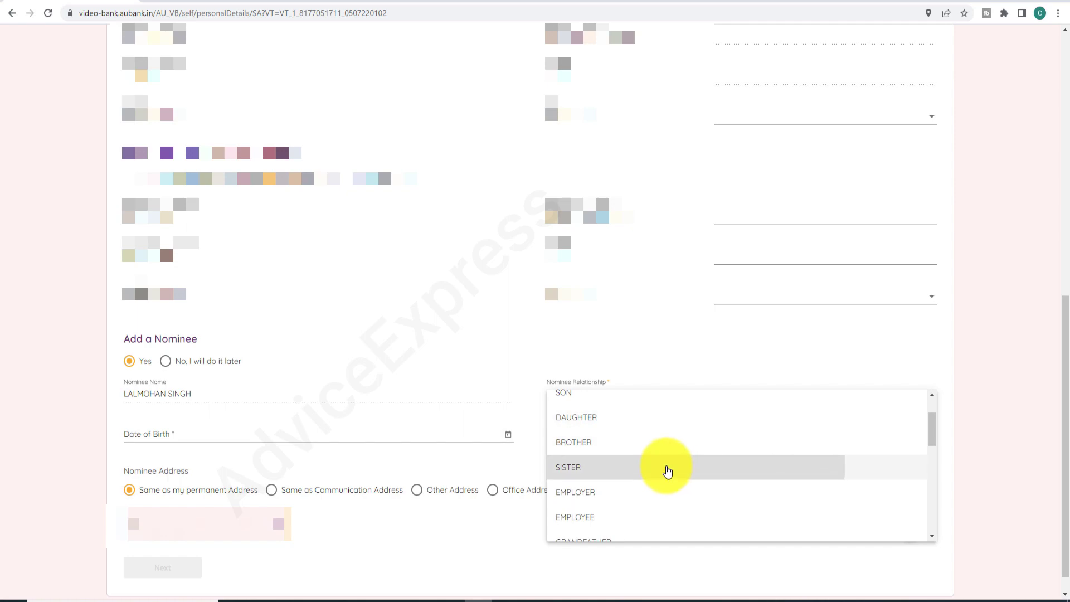
pyautogui.click(667, 471)
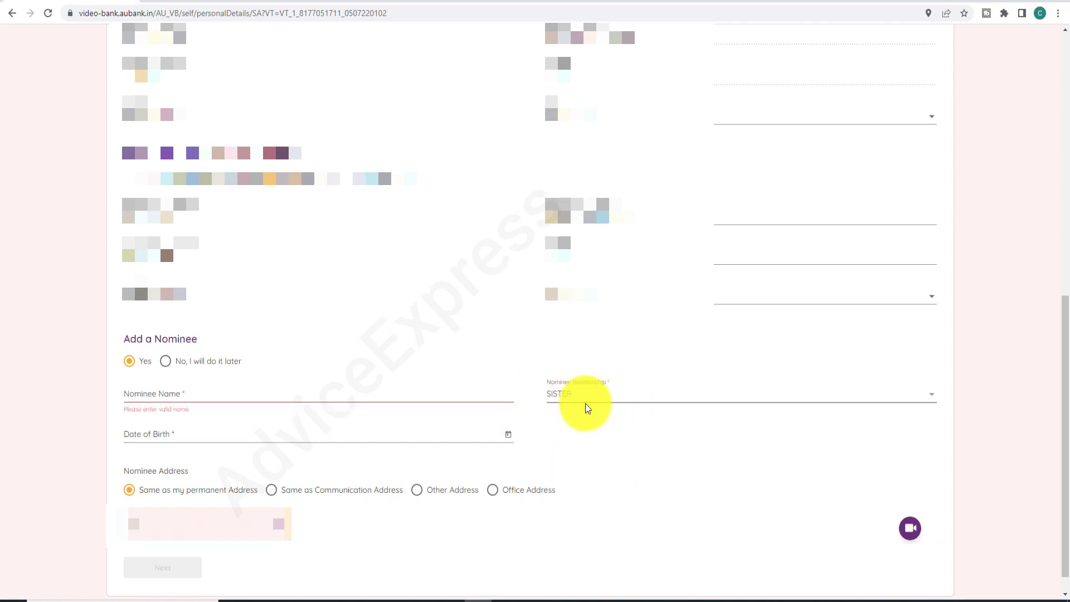
pyautogui.click(176, 394)
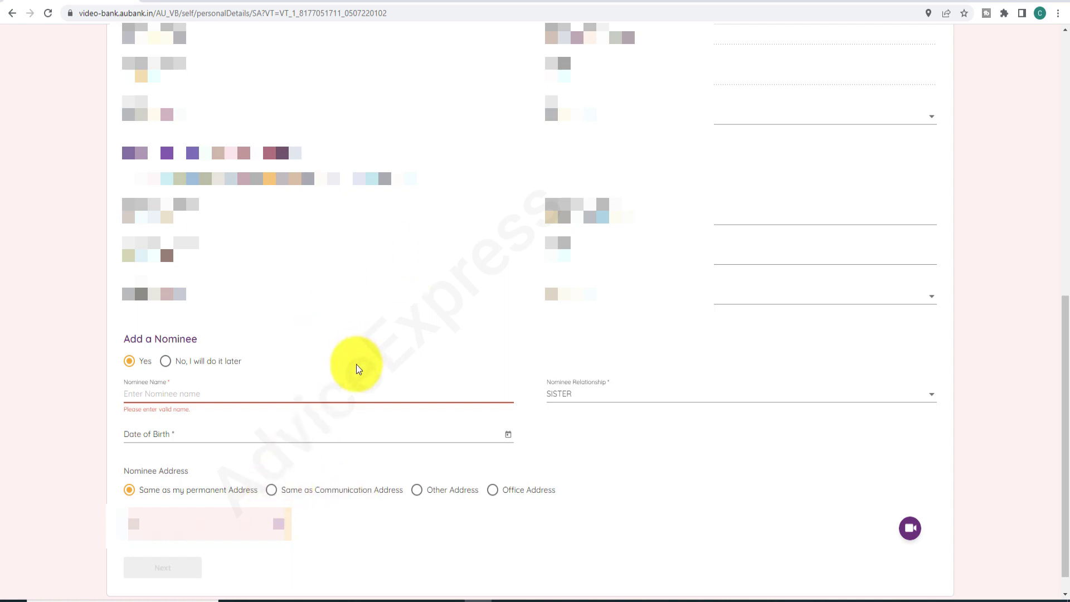
pyautogui.click(273, 490)
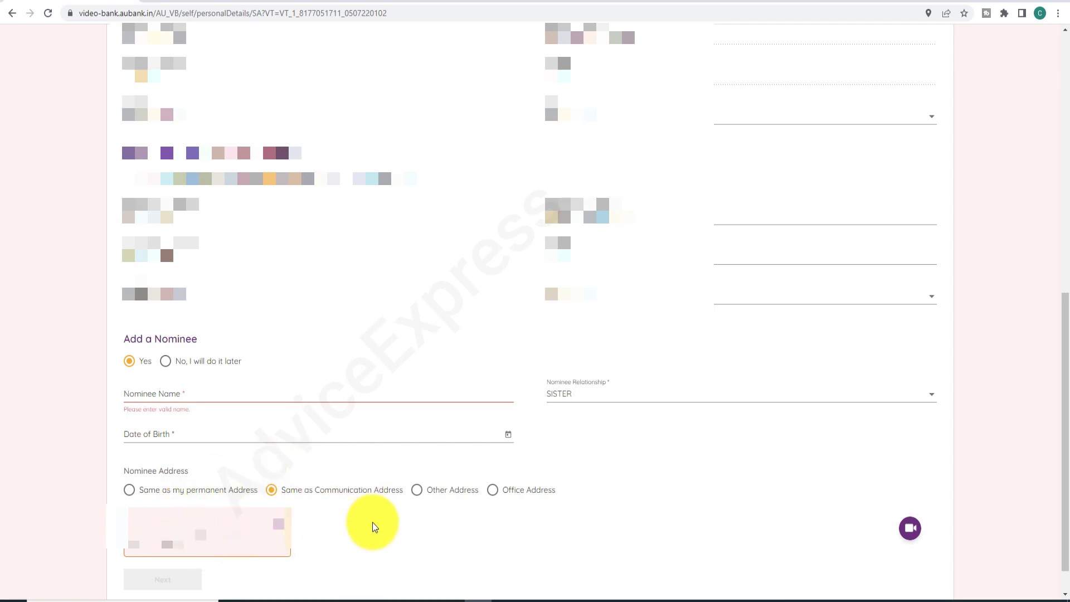
pyautogui.click(422, 491)
pyautogui.scroll(-2, 162, 434)
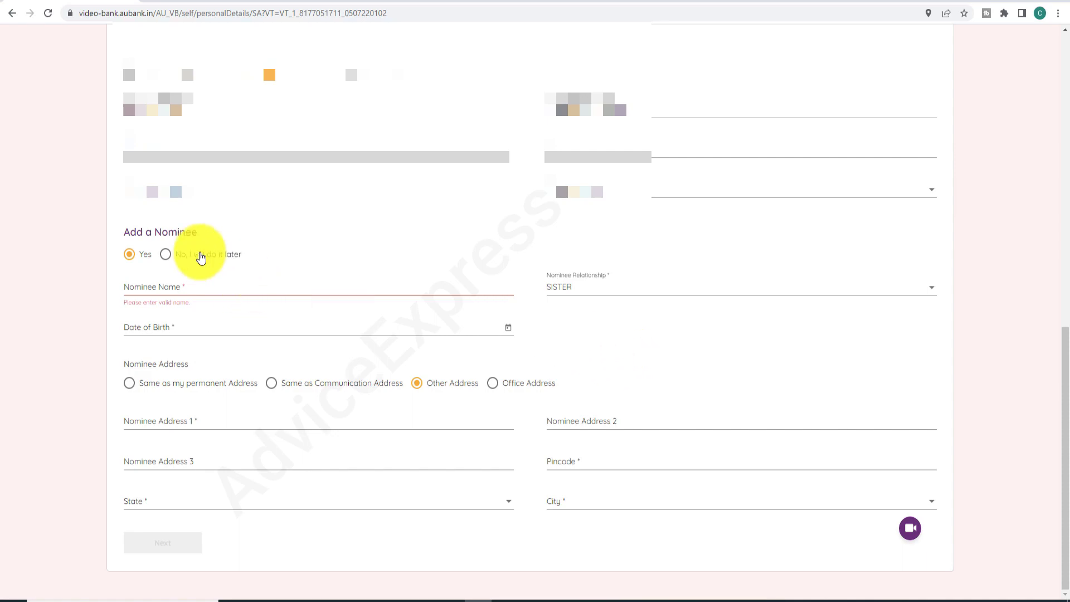
# Choose 'No, I will do it later', accept the declaration, and continue to Income Details.
pyautogui.click(166, 257)
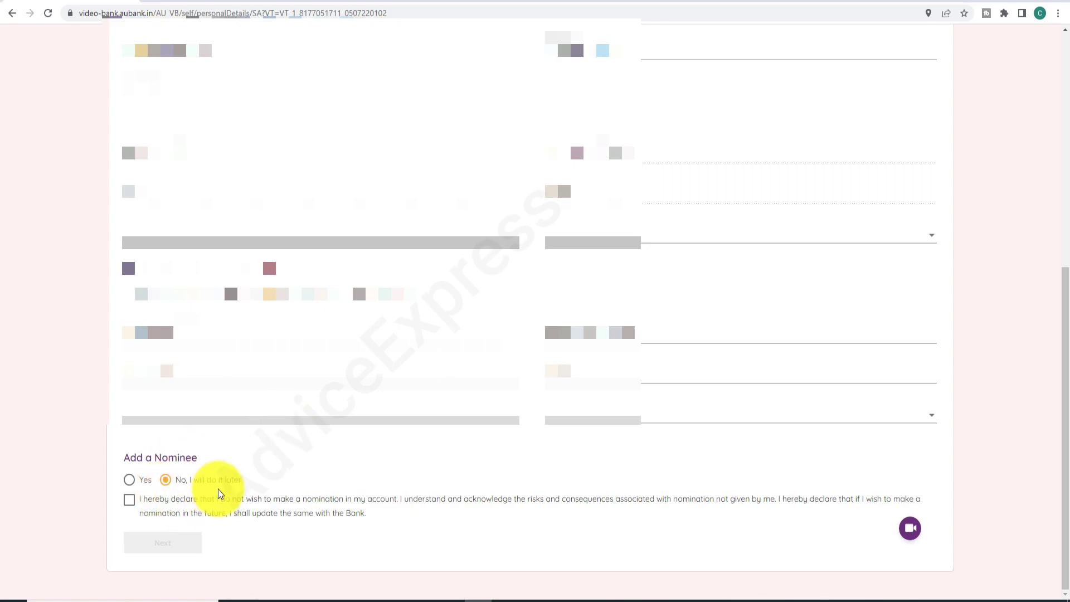
pyautogui.click(128, 502)
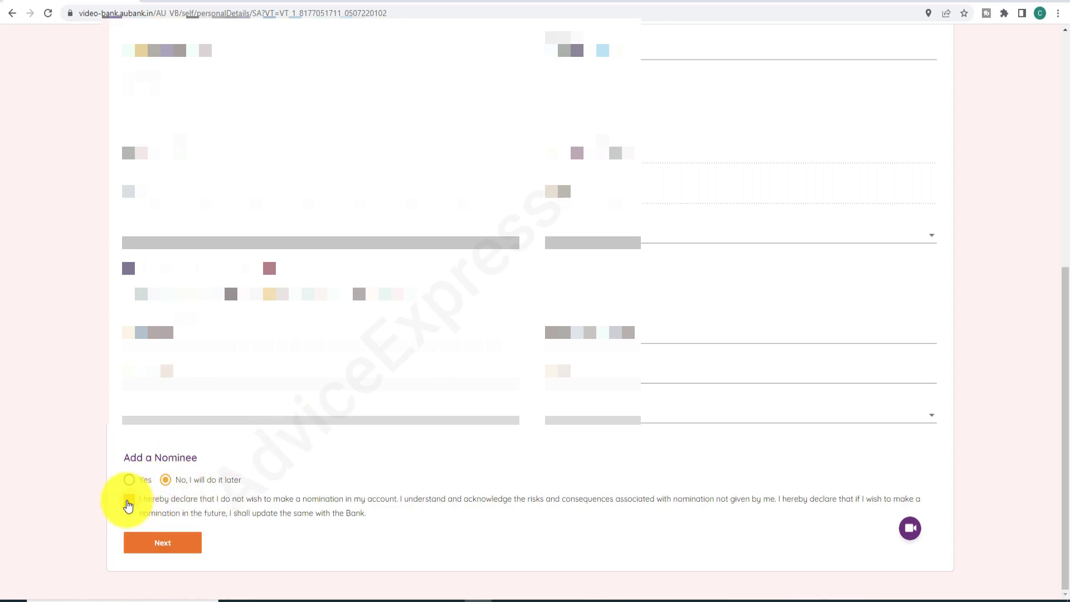
pyautogui.click(155, 545)
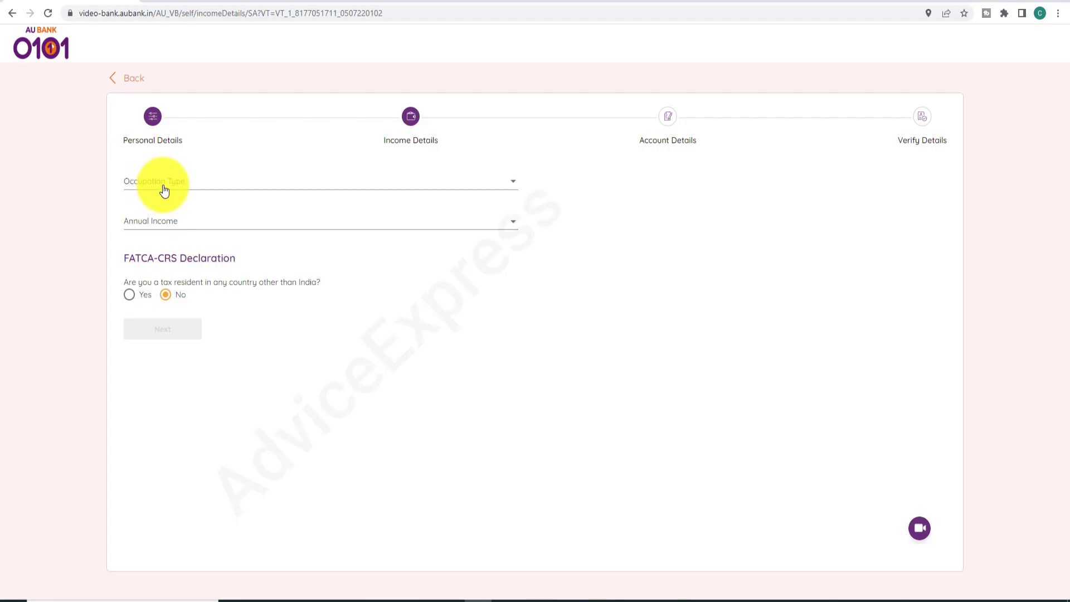
# Set Occupation Type to Housewife and Annual Income to 0 - 2.5 lacs.
pyautogui.click(183, 190)
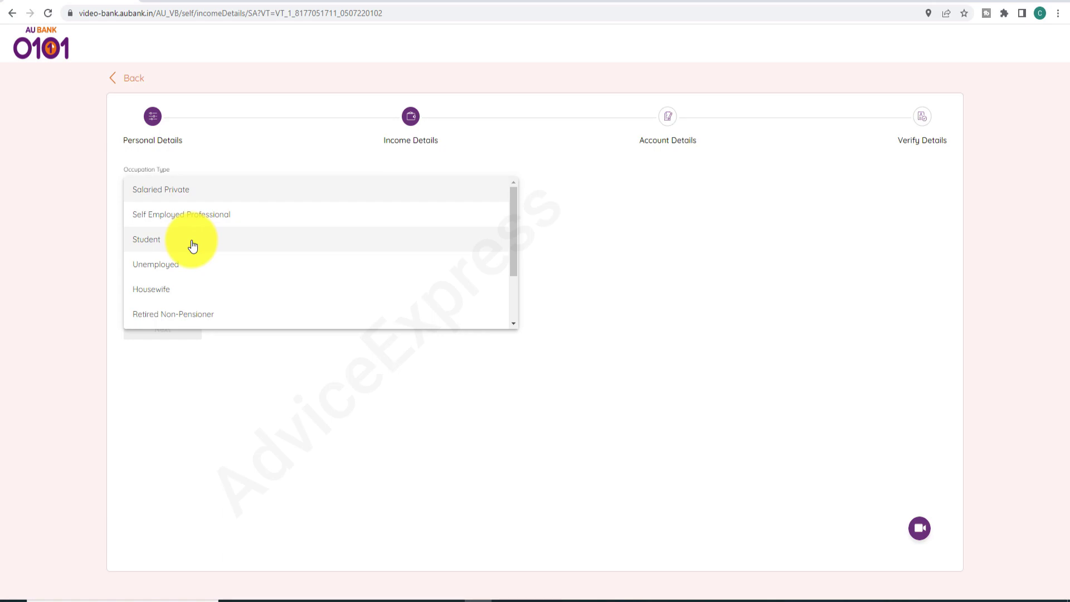
pyautogui.moveTo(514, 216); pyautogui.dragTo(513, 192)
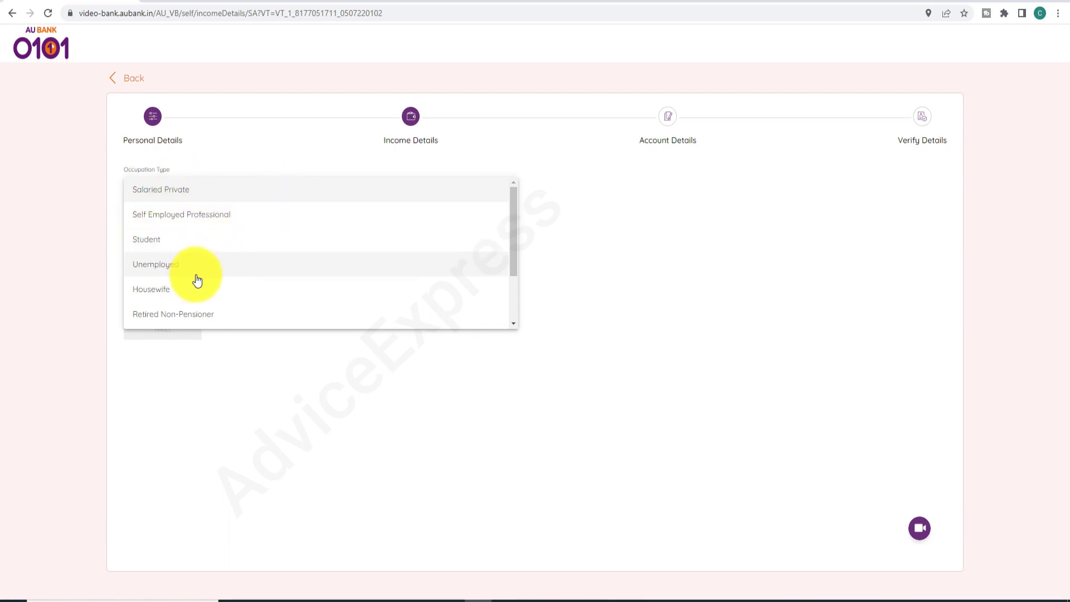
pyautogui.scroll(-3, 509, 240)
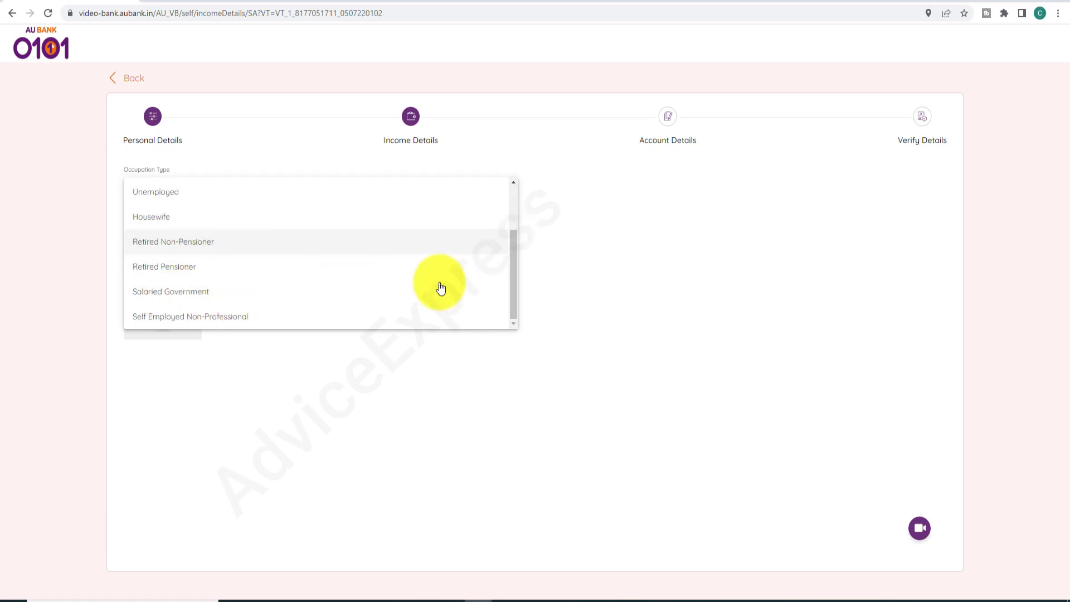
pyautogui.moveTo(513, 262); pyautogui.dragTo(514, 206)
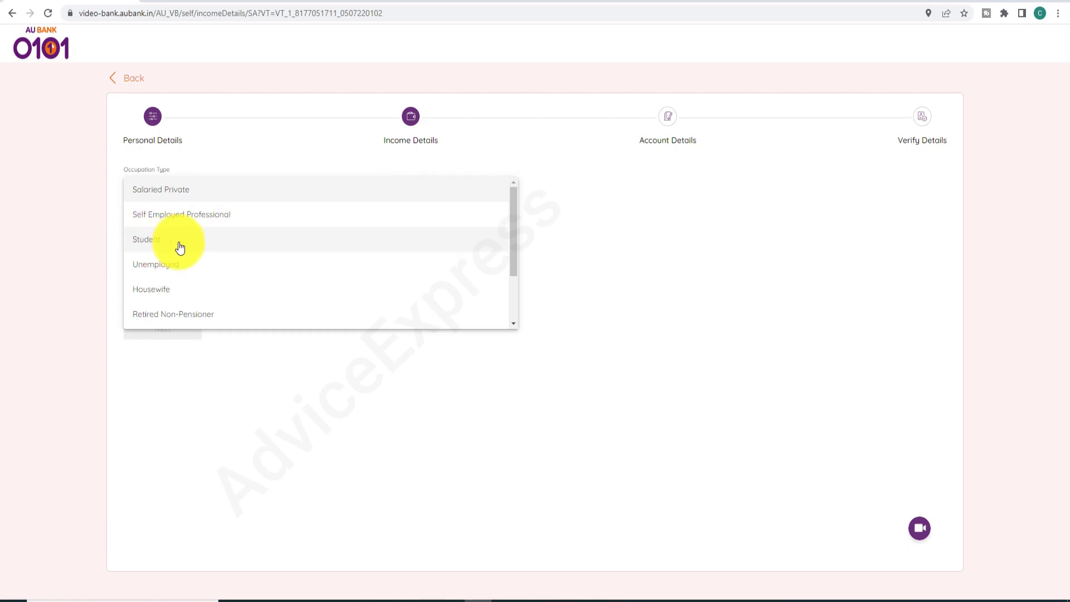
pyautogui.click(193, 299)
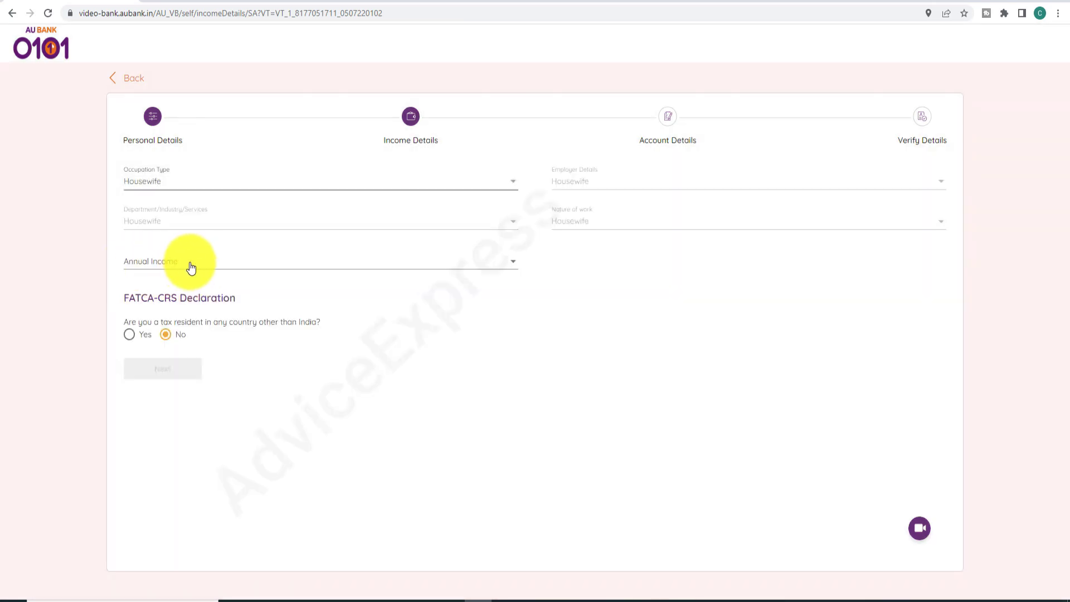
pyautogui.click(191, 268)
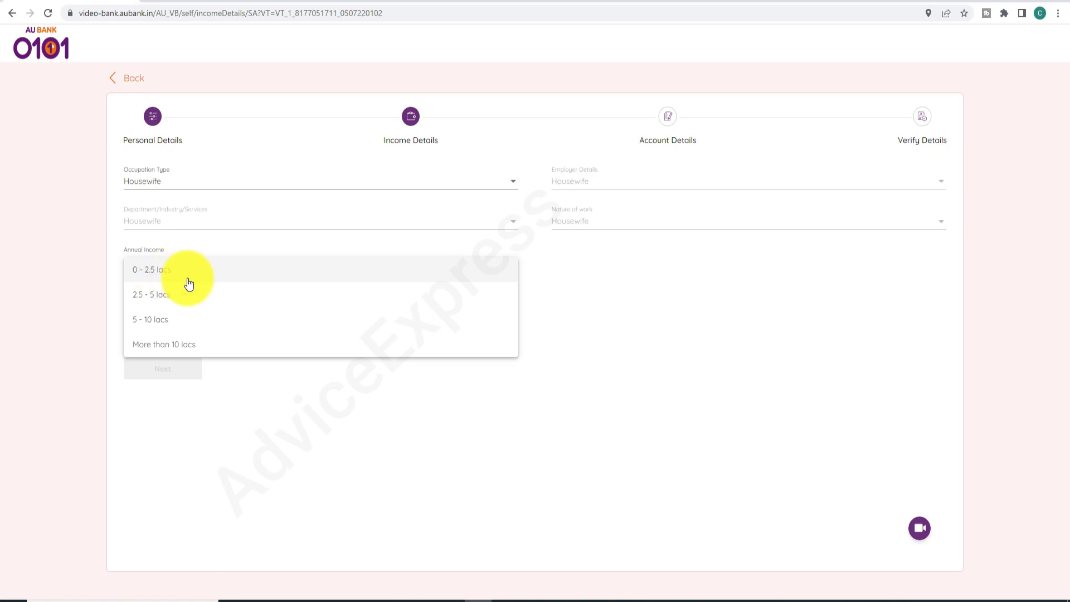
pyautogui.click(188, 278)
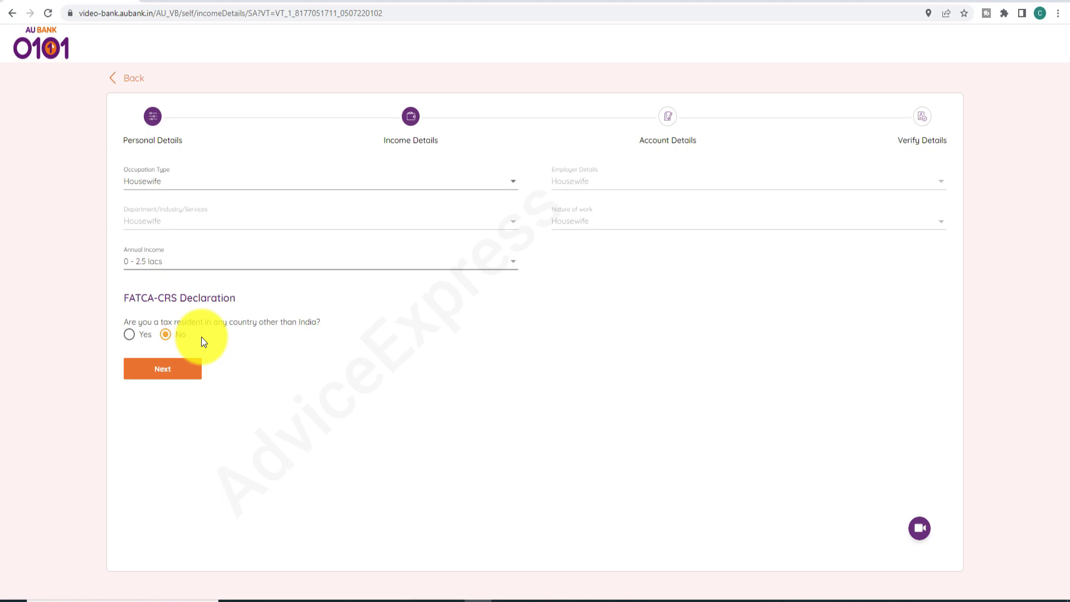
# Advance to Account Details and highlight the 7%* p.a. interest rate.
pyautogui.click(177, 379)
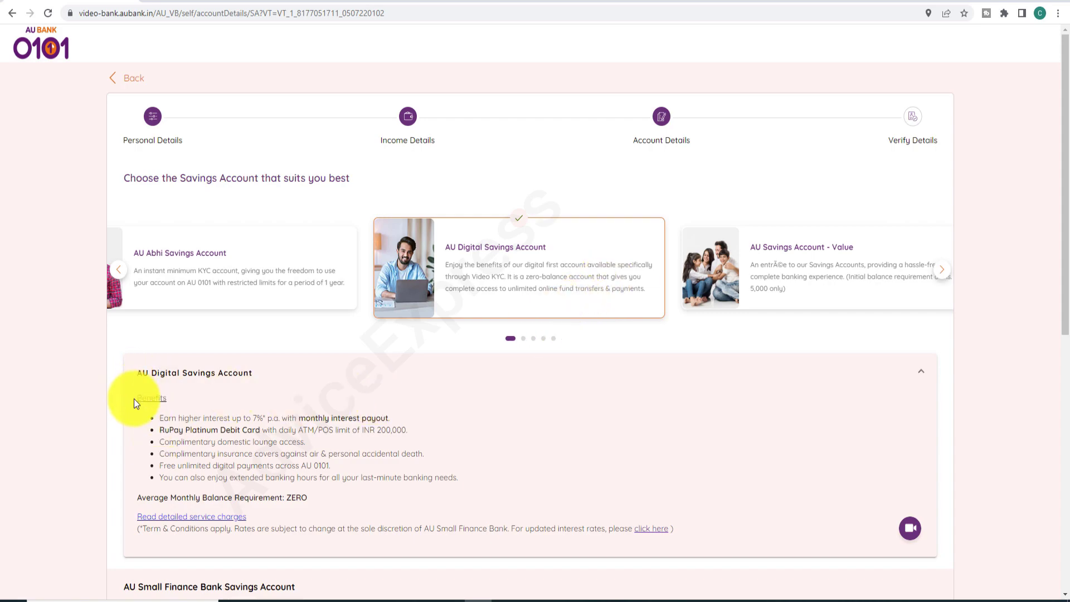
pyautogui.click(234, 403)
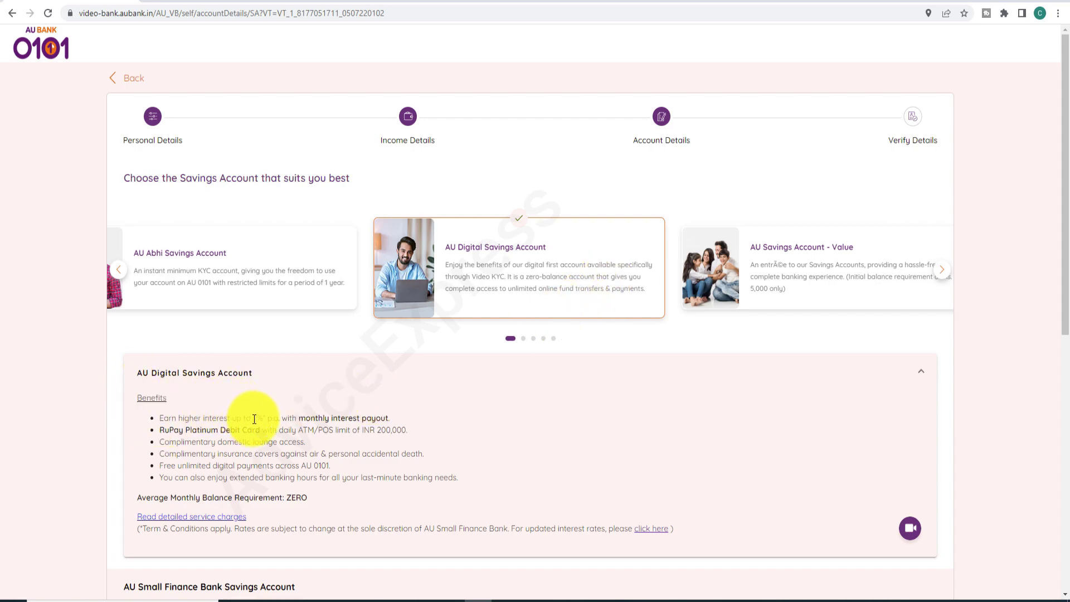
pyautogui.moveTo(254, 419); pyautogui.dragTo(381, 424)
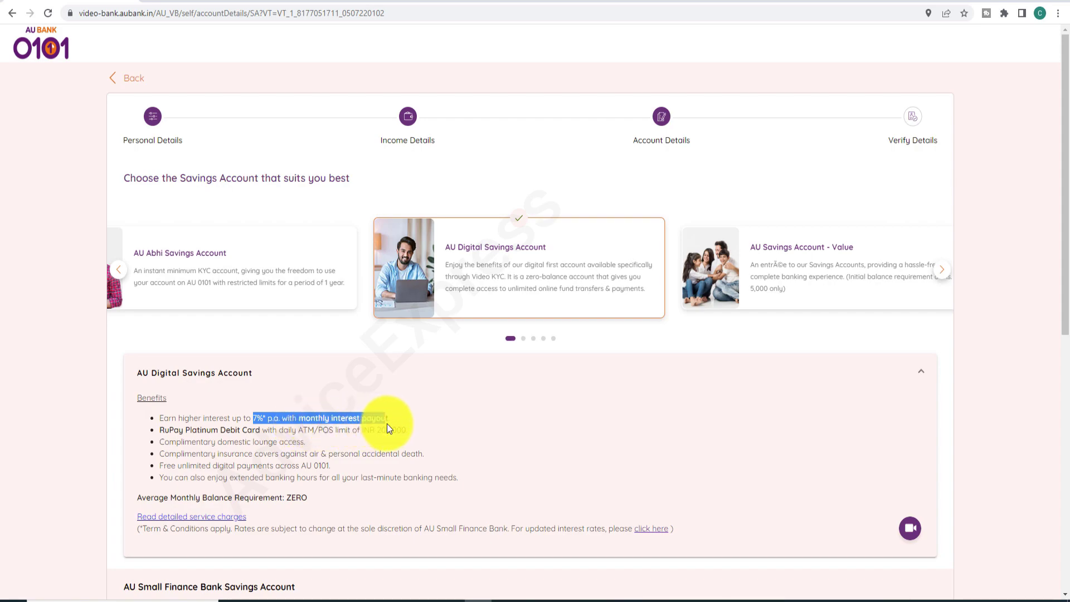
pyautogui.click(427, 424)
# Highlight the RuPay Platinum Debit Card benefit and the ZERO minimum balance requirement.
pyautogui.moveTo(164, 433); pyautogui.dragTo(258, 432)
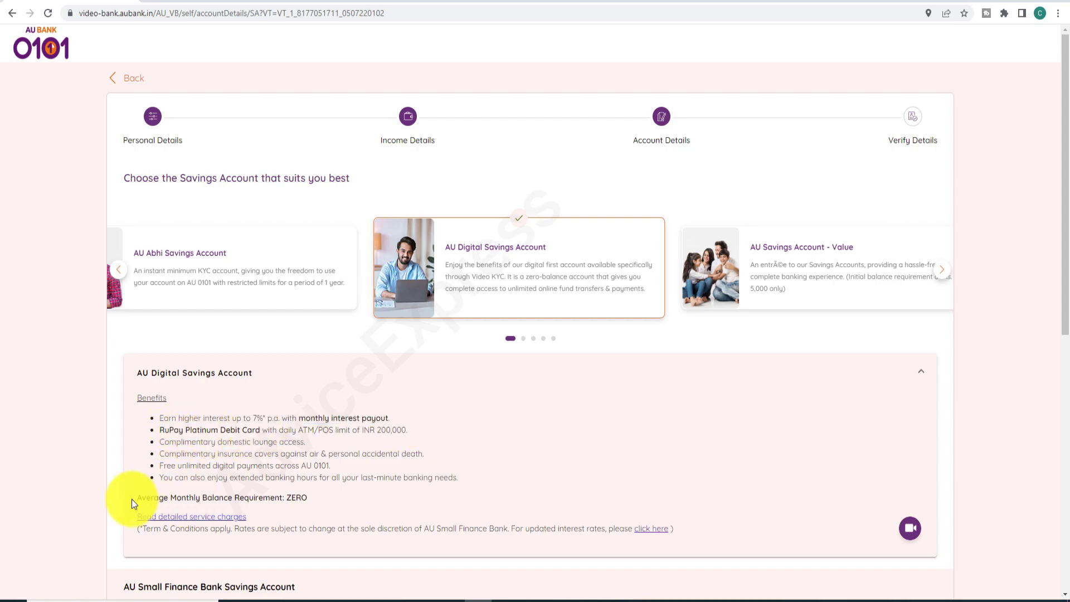
pyautogui.doubleClick(146, 497)
pyautogui.moveTo(205, 496); pyautogui.dragTo(319, 500)
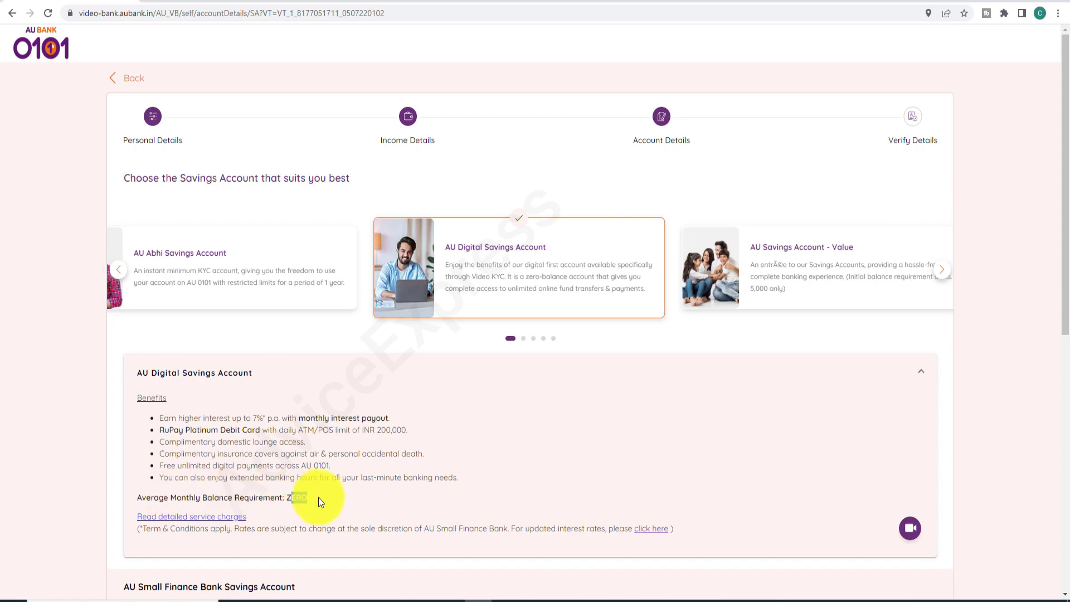
pyautogui.click(339, 501)
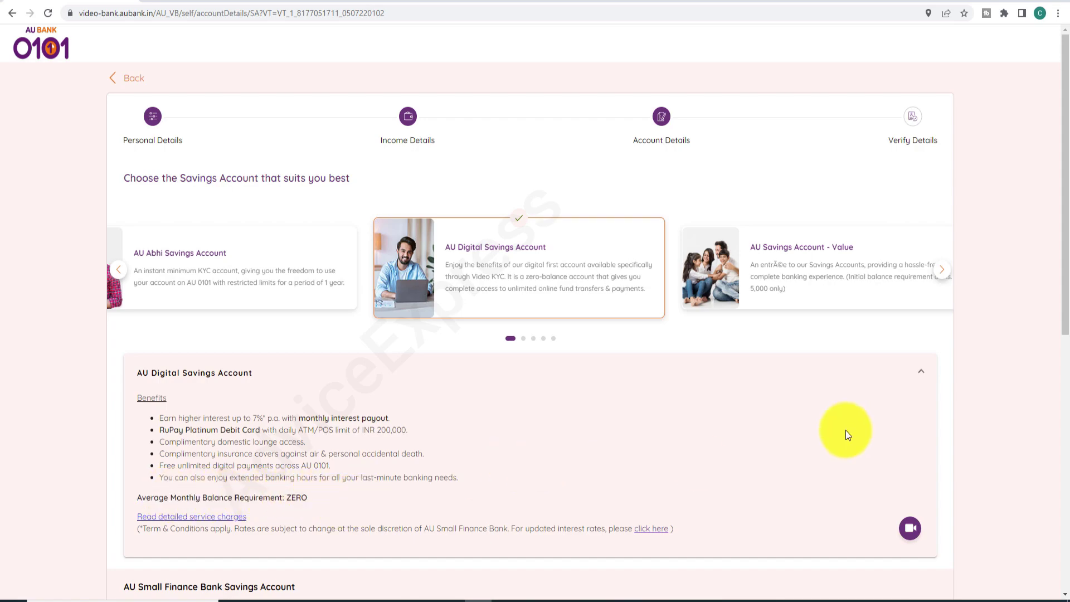
pyautogui.moveTo(1064, 311); pyautogui.dragTo(1065, 543)
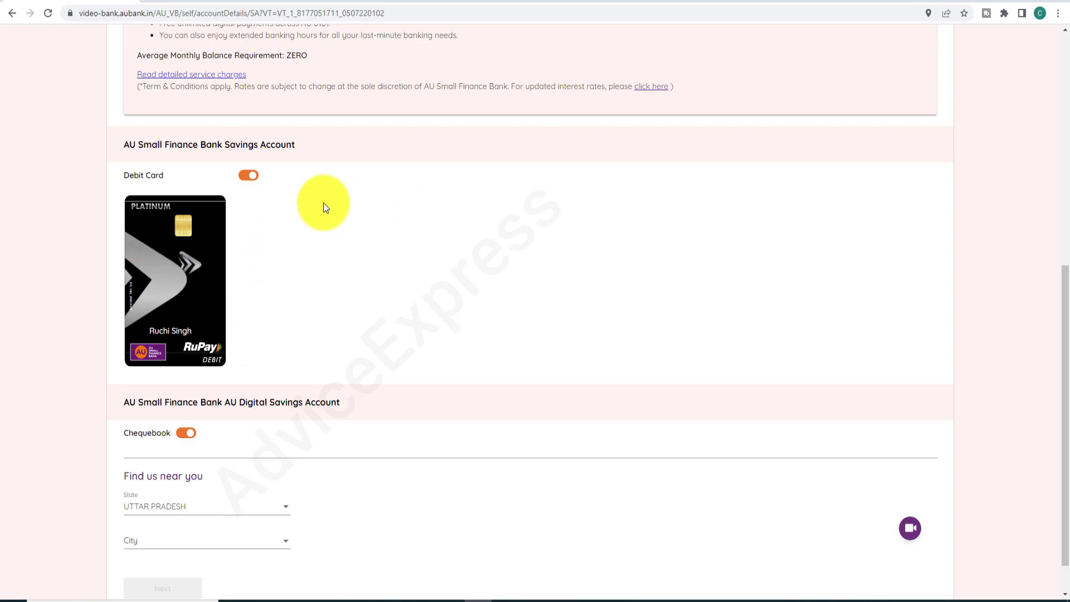
pyautogui.click(246, 177)
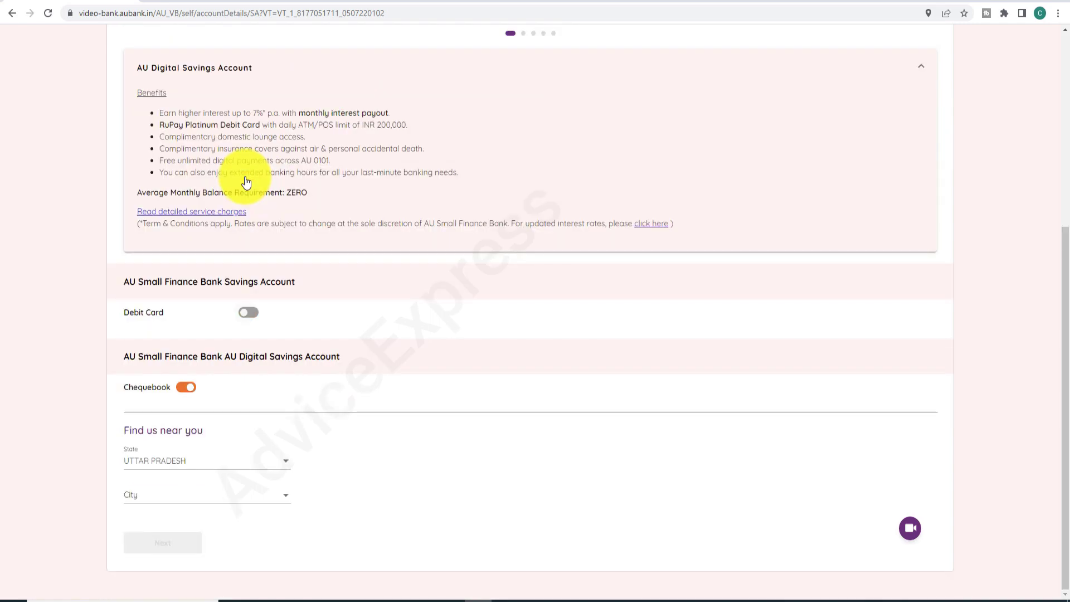
pyautogui.click(254, 315)
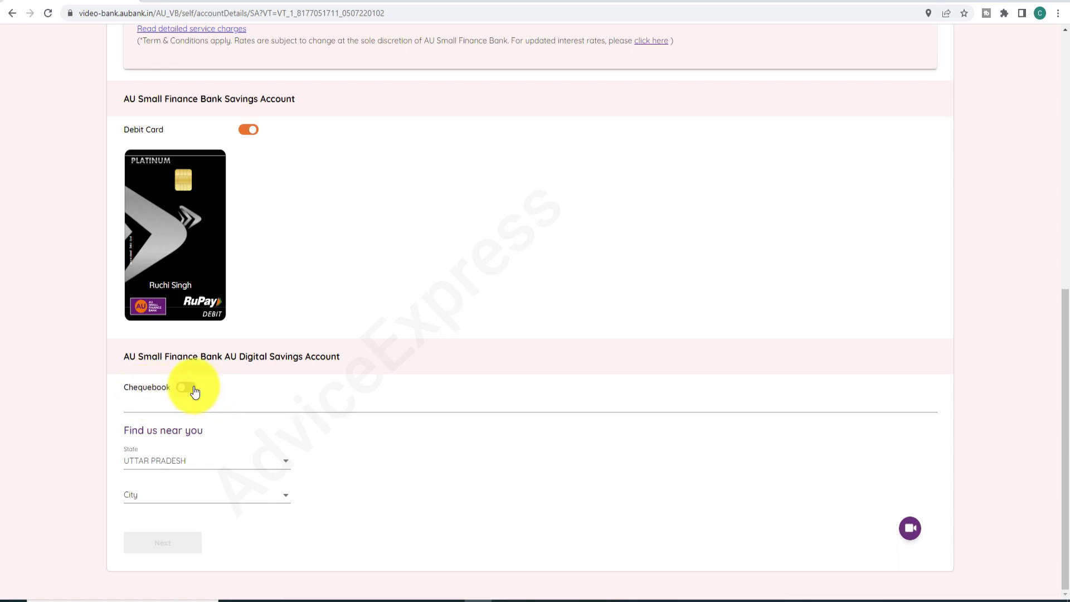
pyautogui.click(191, 389)
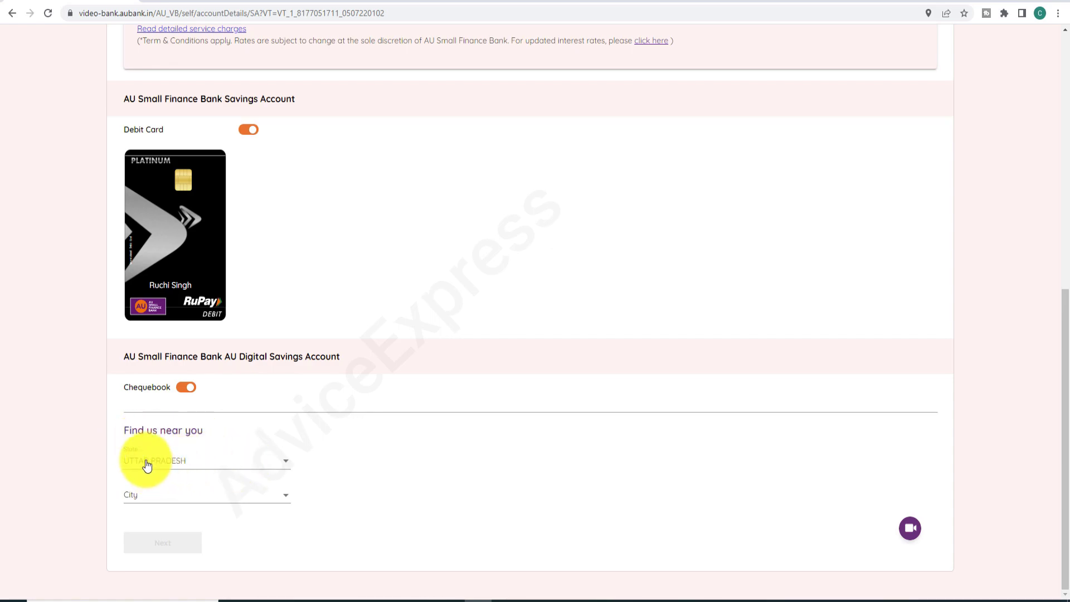
# Choose state UTTAR PRADESH, city VARANASI and branch Varanasi Rathyatra.
pyautogui.click(206, 467)
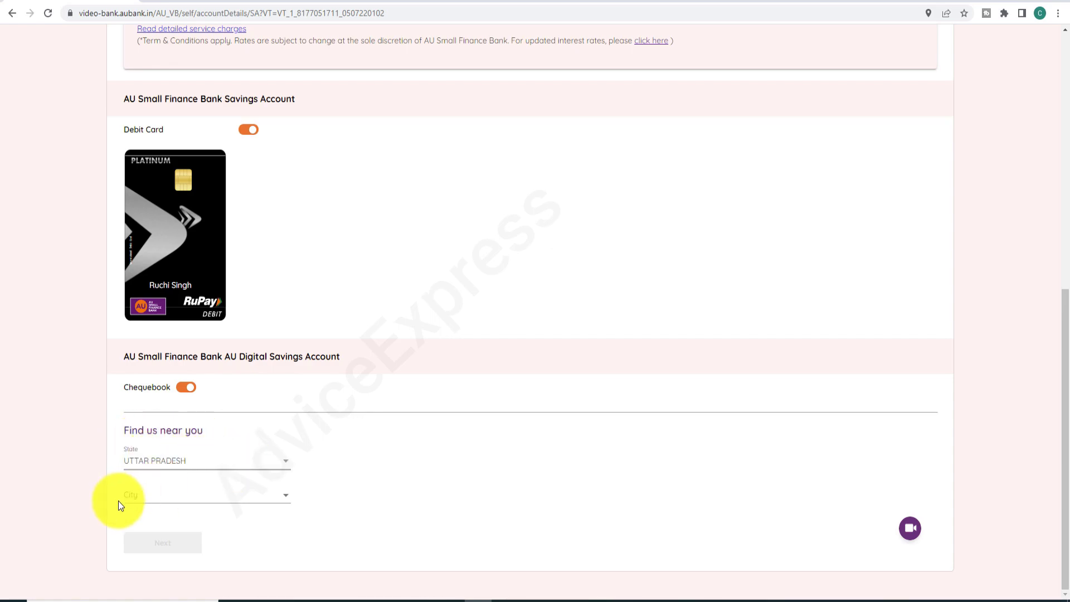
pyautogui.click(214, 504)
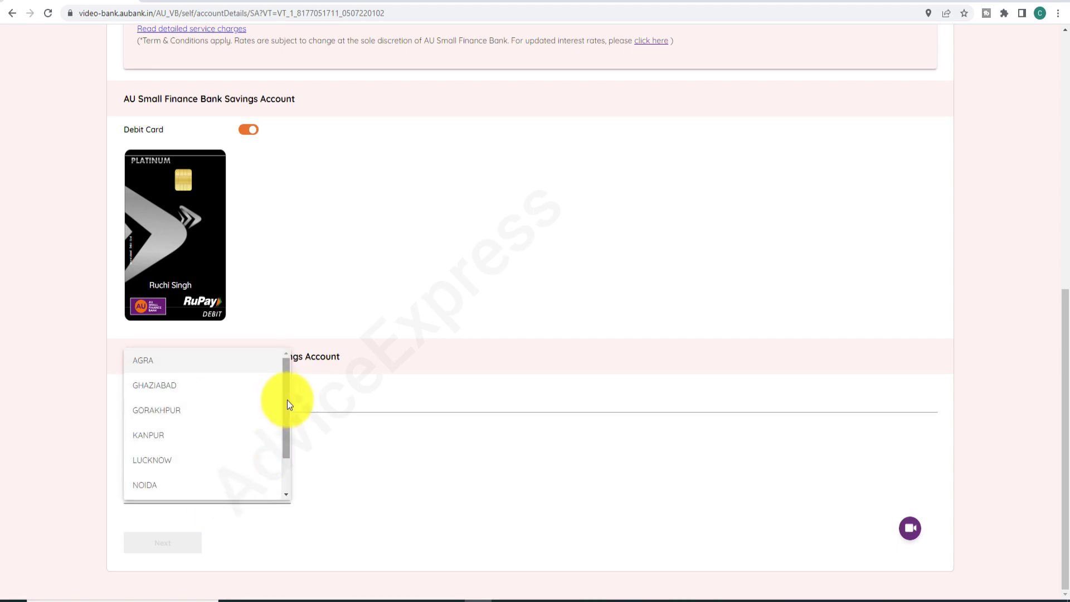
pyautogui.moveTo(287, 400); pyautogui.dragTo(280, 447)
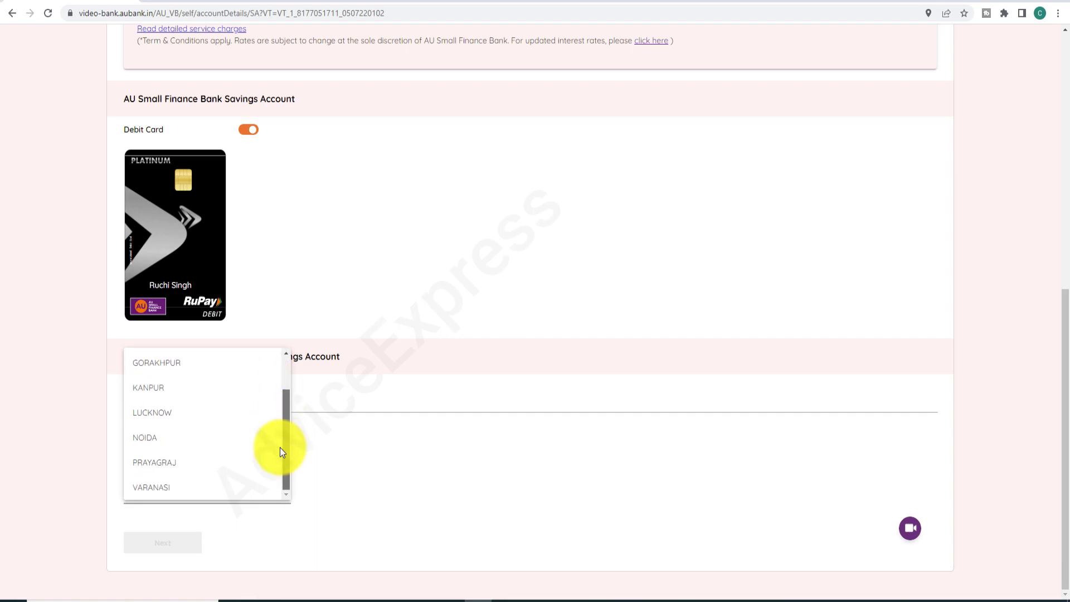
pyautogui.click(149, 489)
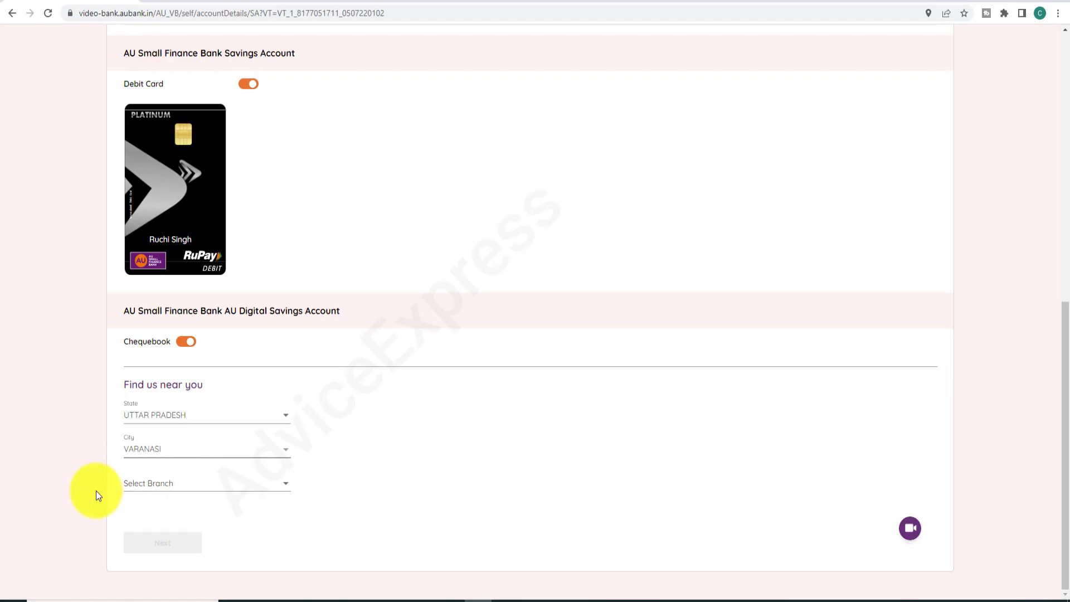
pyautogui.click(189, 491)
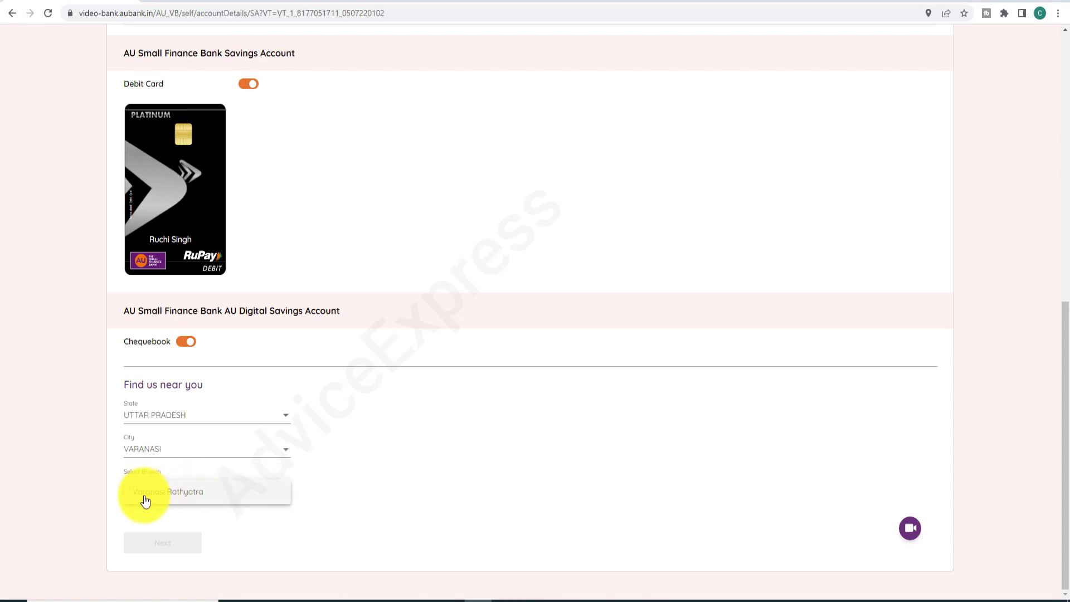
pyautogui.click(170, 498)
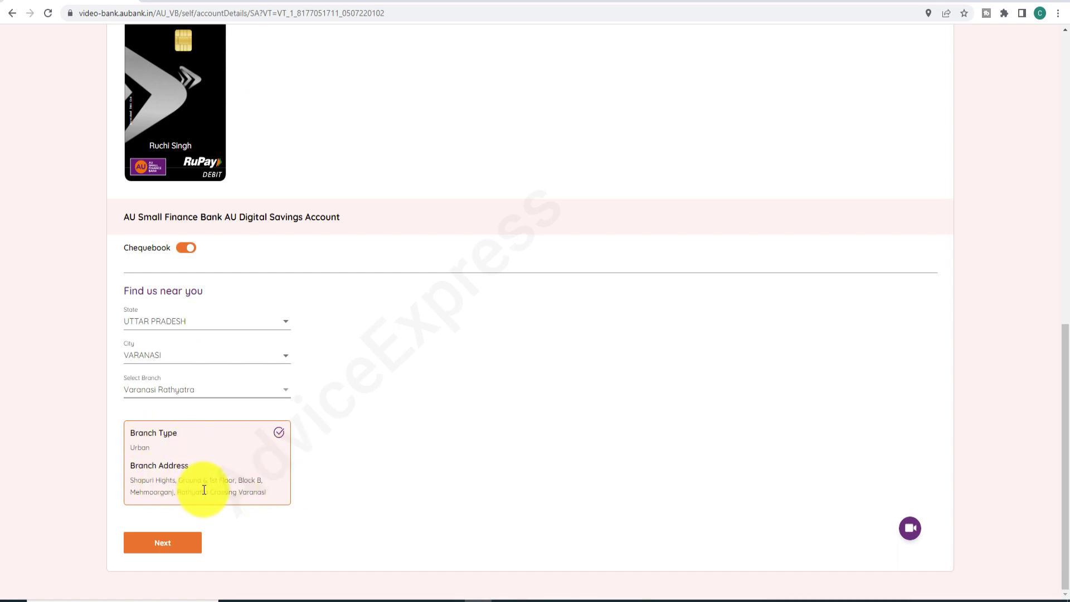
# Continue past the branch and account details pages, leaving the funding amount at 0.
pyautogui.click(173, 544)
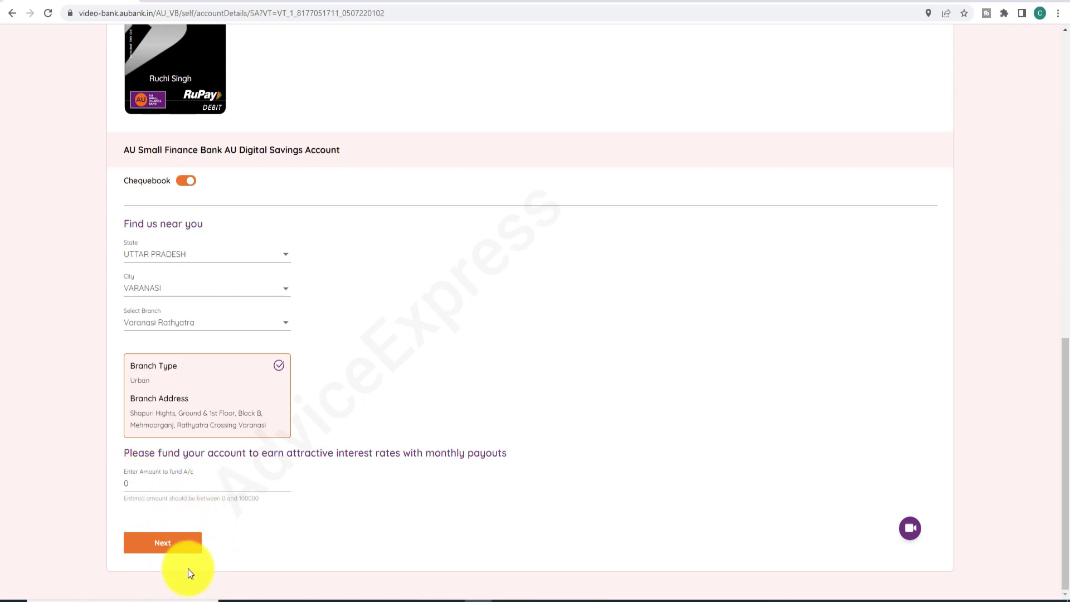
pyautogui.click(186, 551)
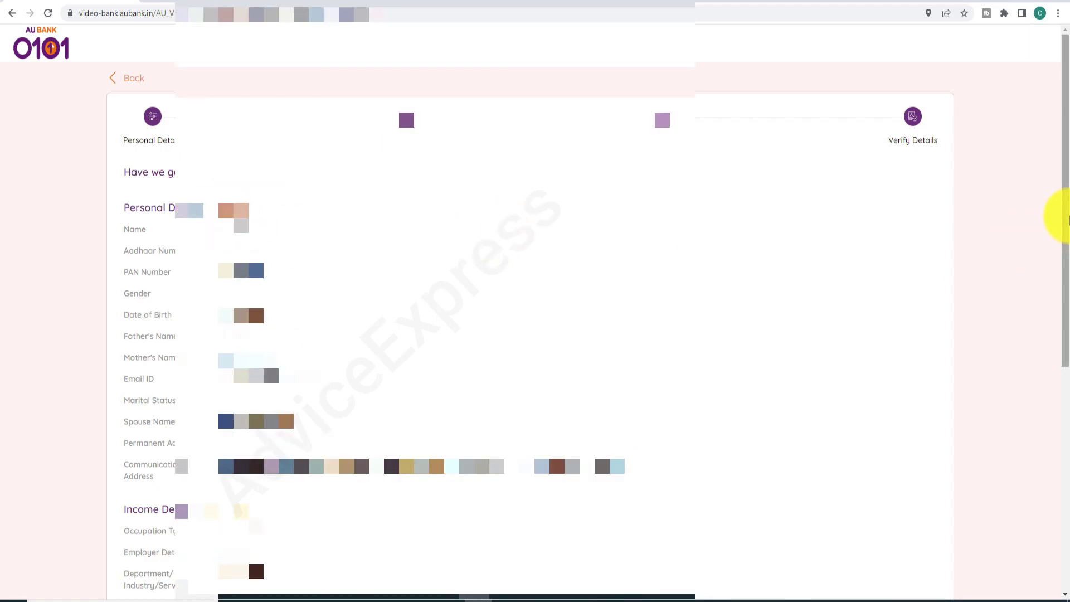
# Choose not to receive Aadhaar DBT welfare benefits, agree to the schedule of charges, and proceed.
pyautogui.moveTo(1067, 219); pyautogui.dragTo(175, 472)
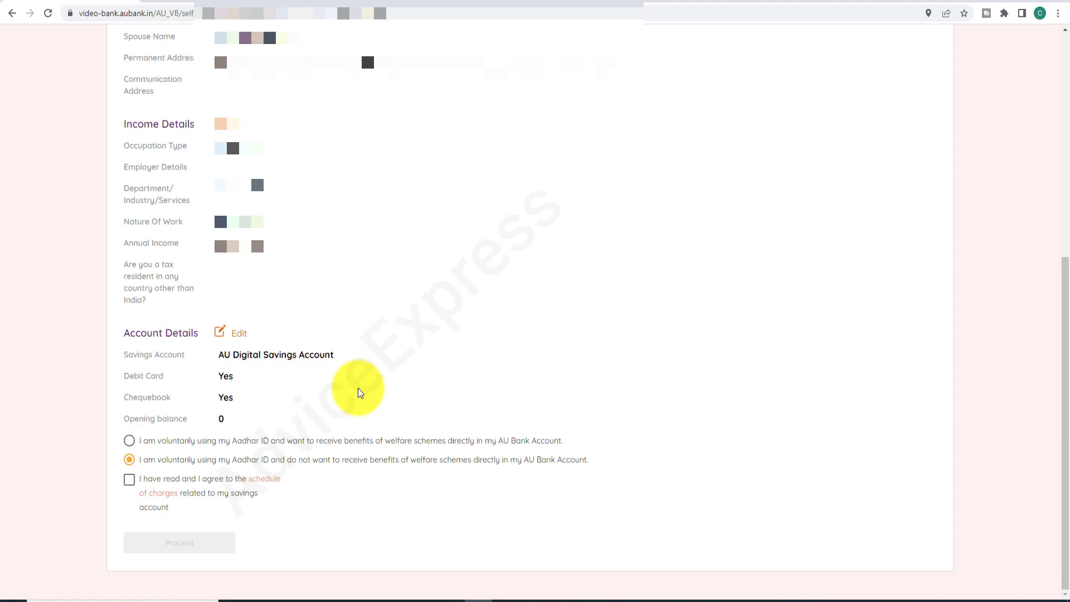
pyautogui.click(130, 442)
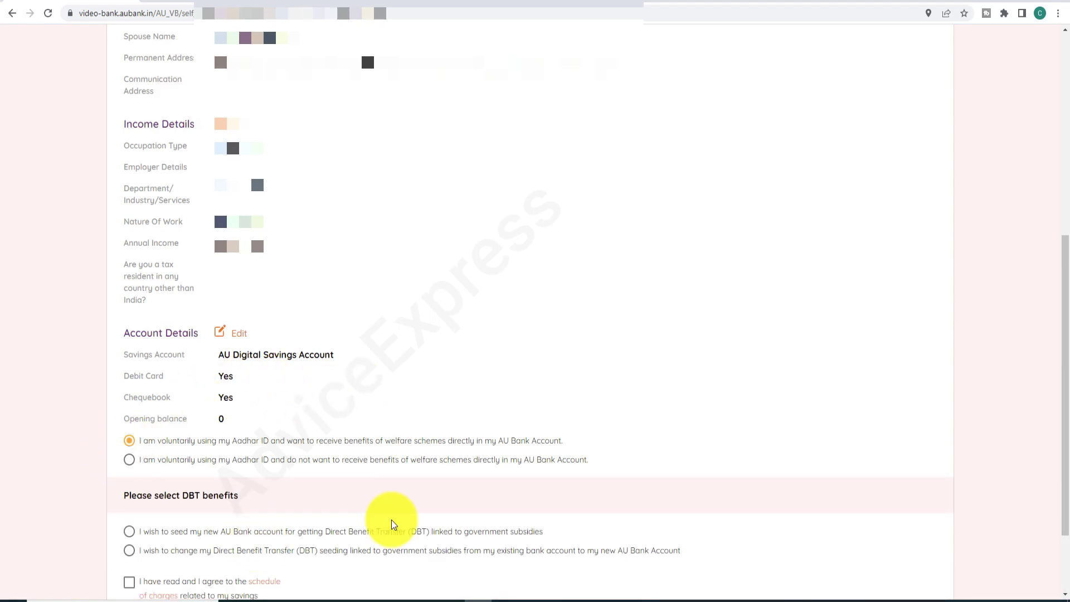
pyautogui.moveTo(1066, 387); pyautogui.dragTo(1066, 441)
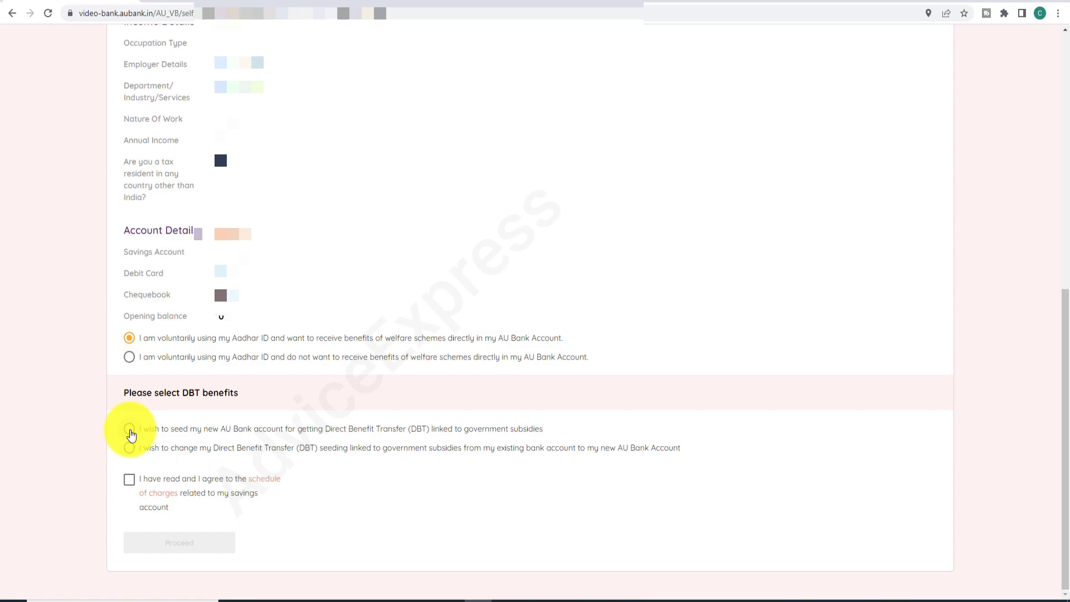
pyautogui.click(130, 430)
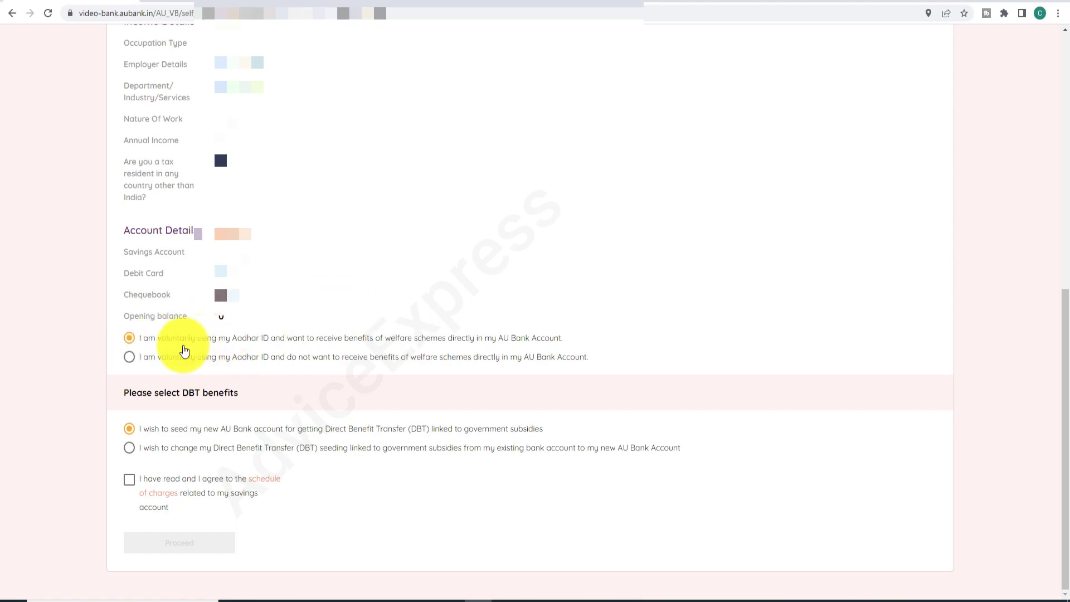
pyautogui.click(135, 362)
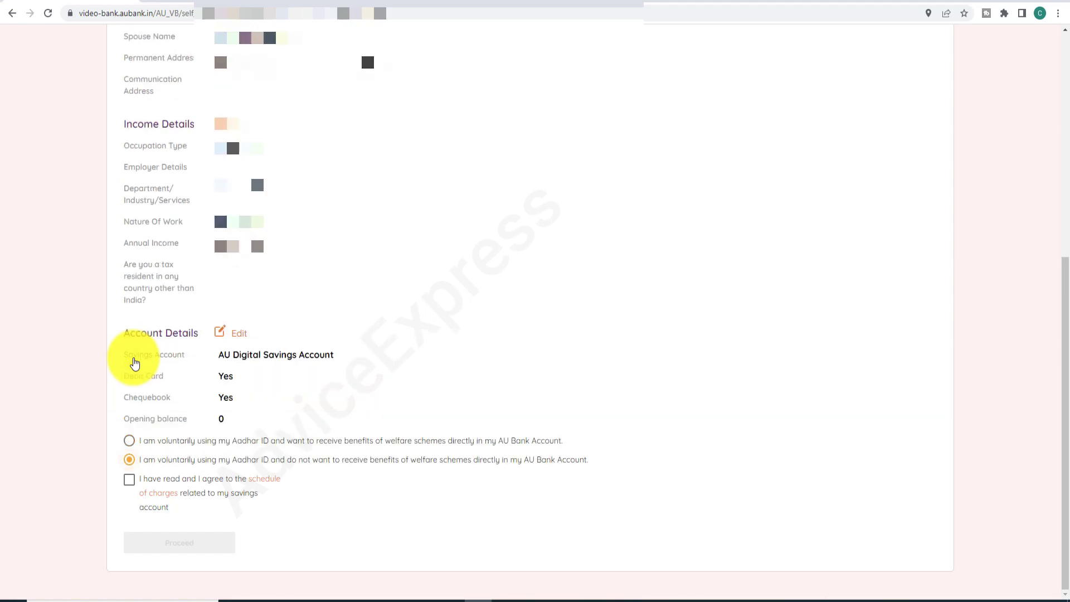
pyautogui.click(131, 482)
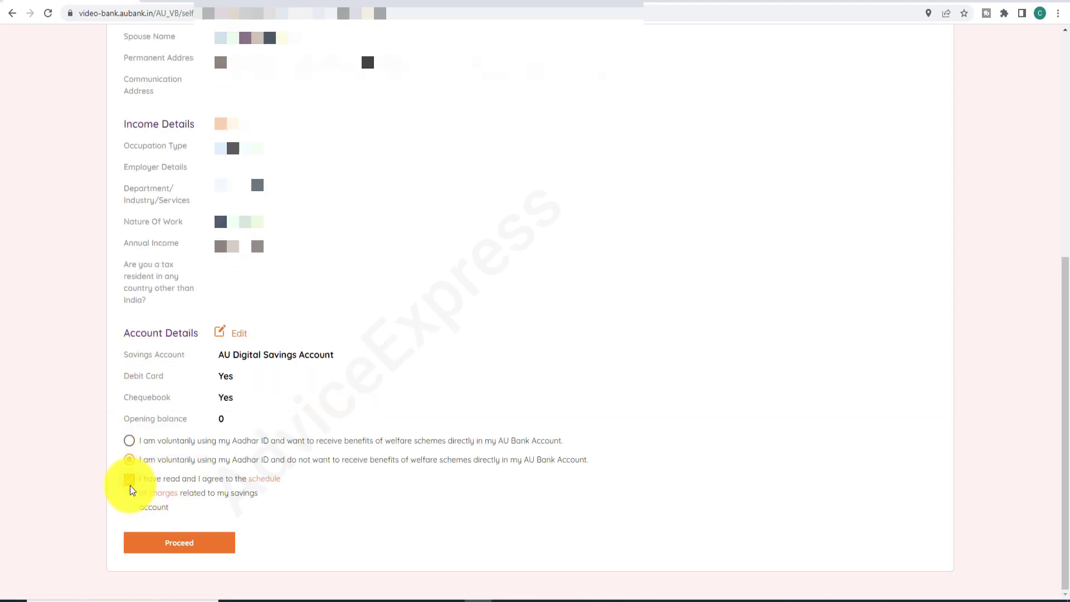
pyautogui.click(197, 551)
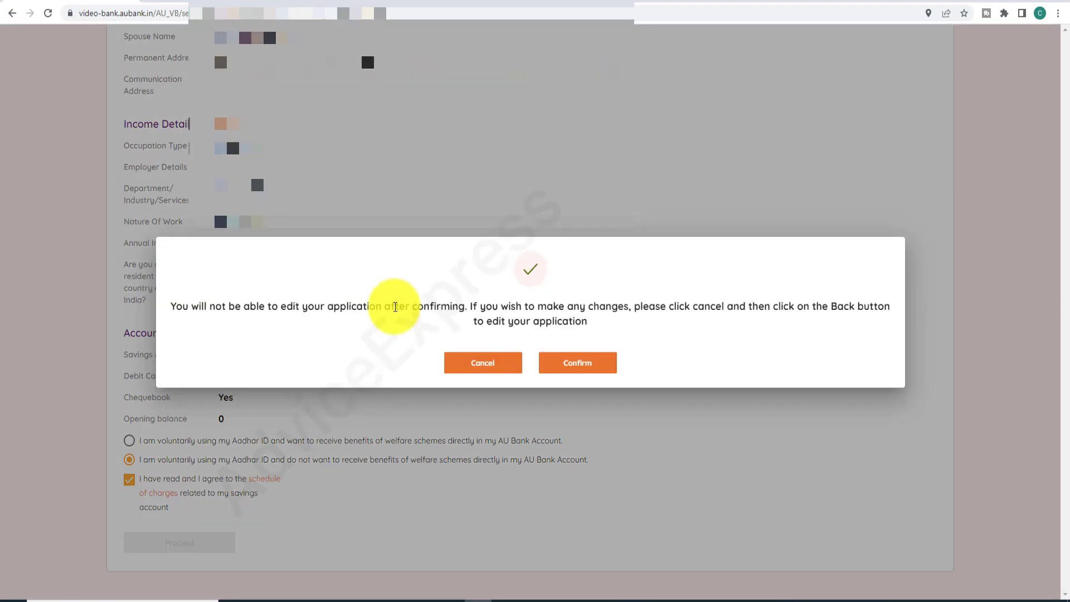
# Confirm the application as final in the confirmation pop-up.
pyautogui.click(579, 367)
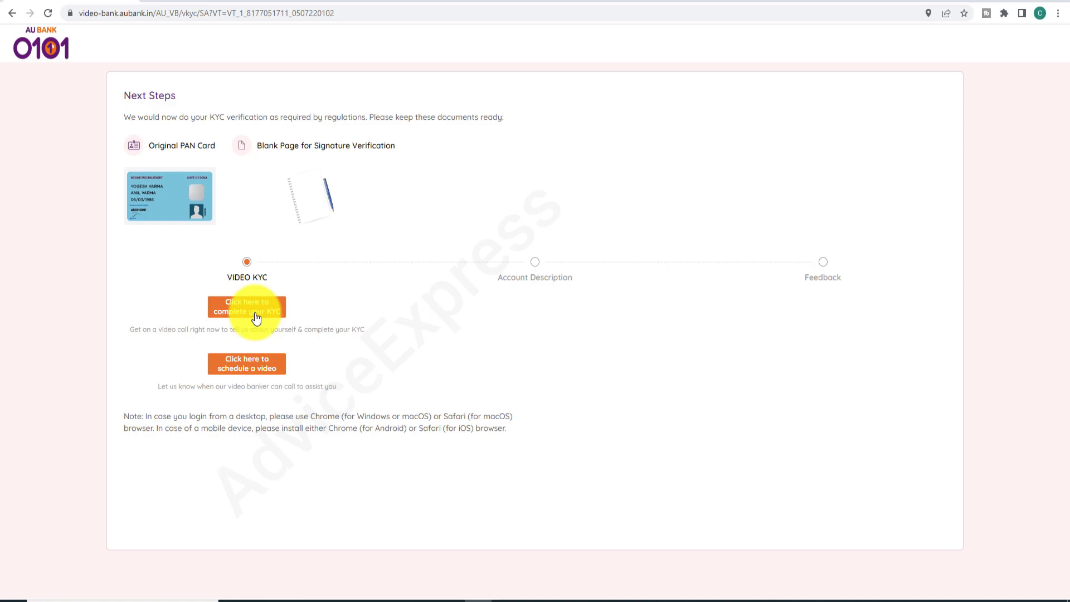
# Schedule the video KYC call for 6 July 2022 in the 01:00 pm - 02:00 pm slot.
pyautogui.click(259, 373)
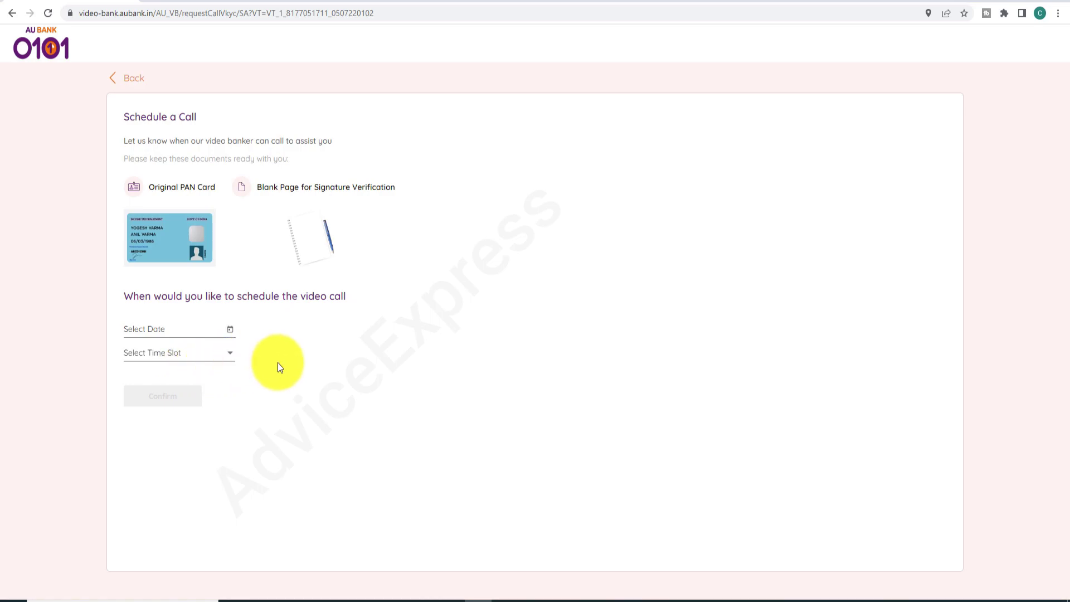
pyautogui.click(230, 333)
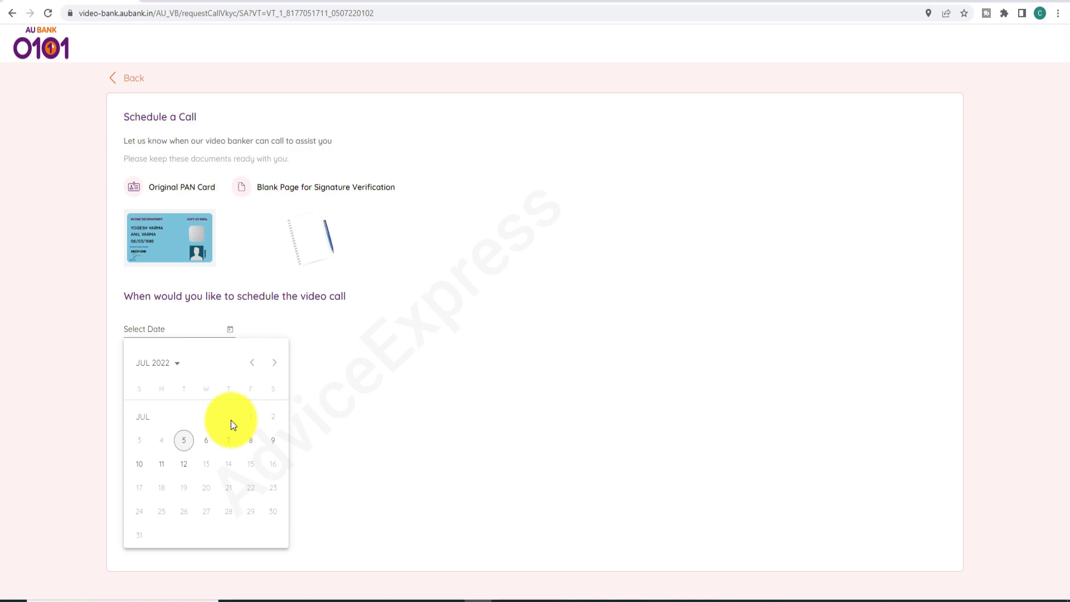
pyautogui.click(207, 440)
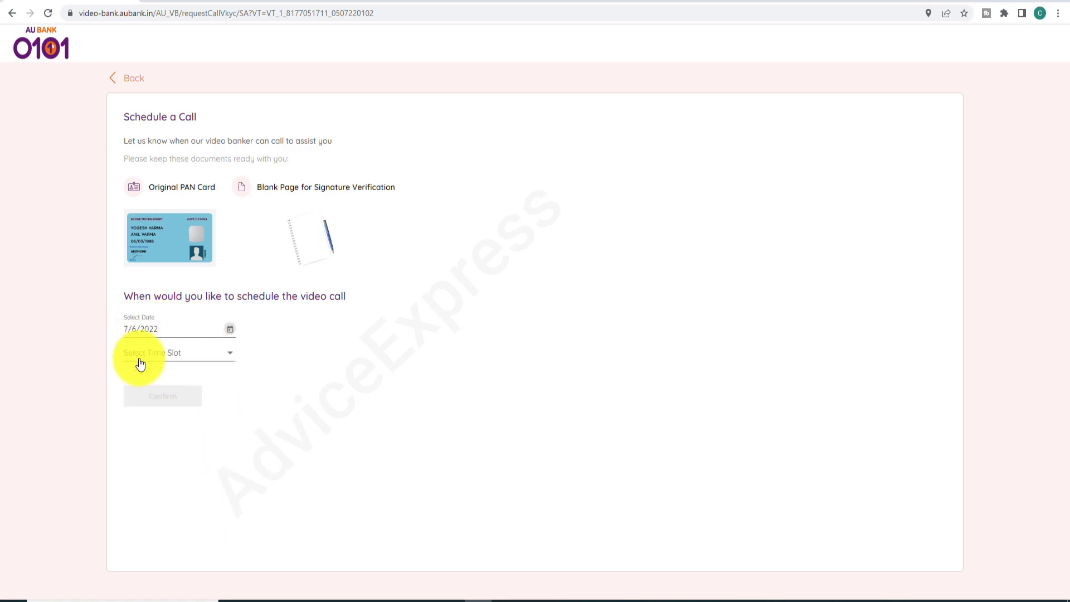
pyautogui.click(187, 361)
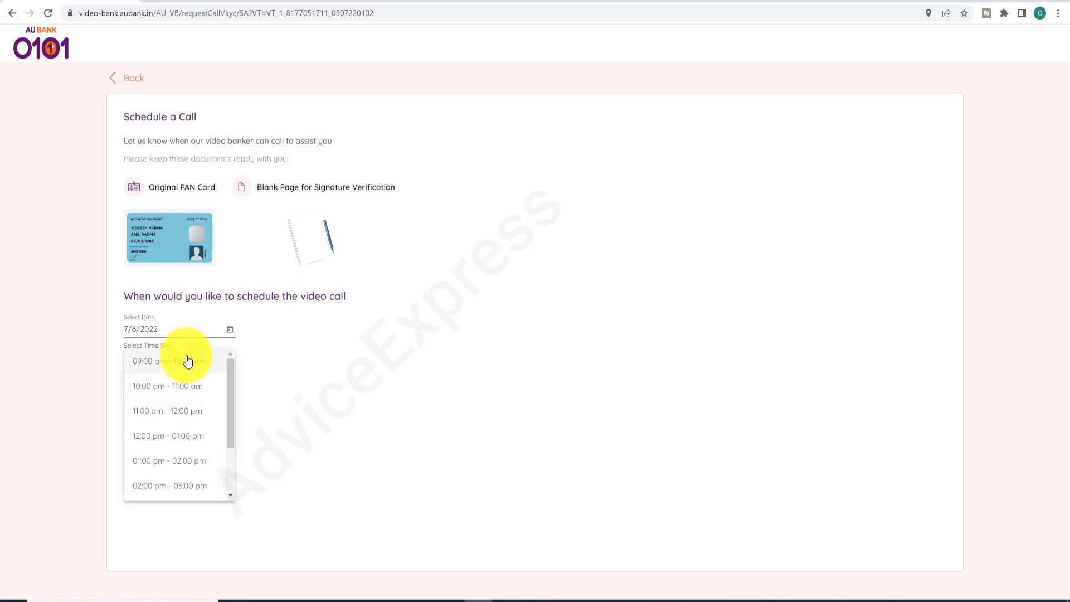
pyautogui.moveTo(229, 370); pyautogui.dragTo(229, 411)
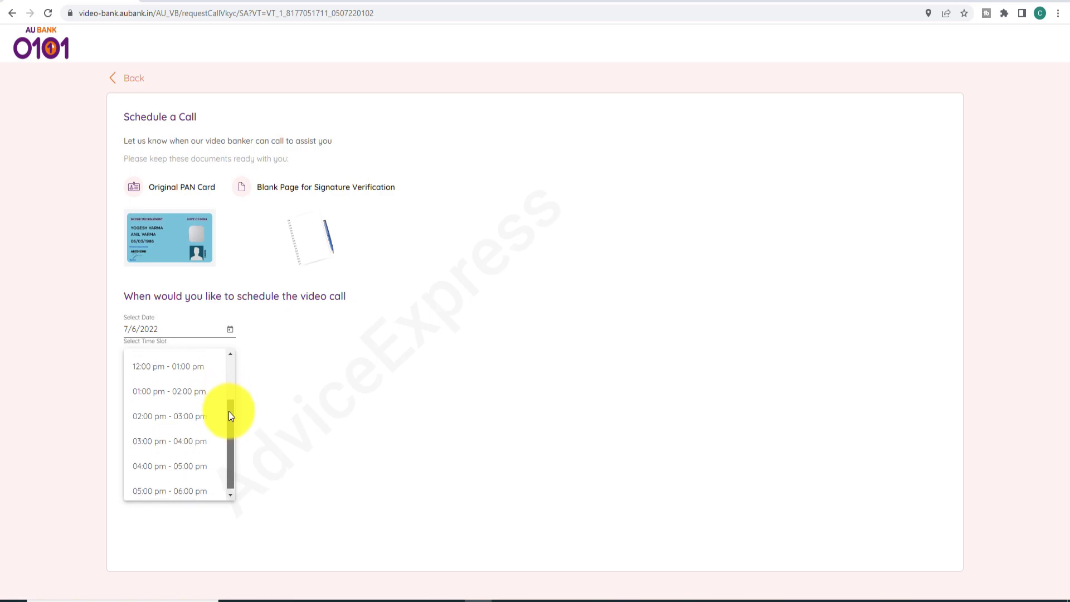
pyautogui.click(154, 396)
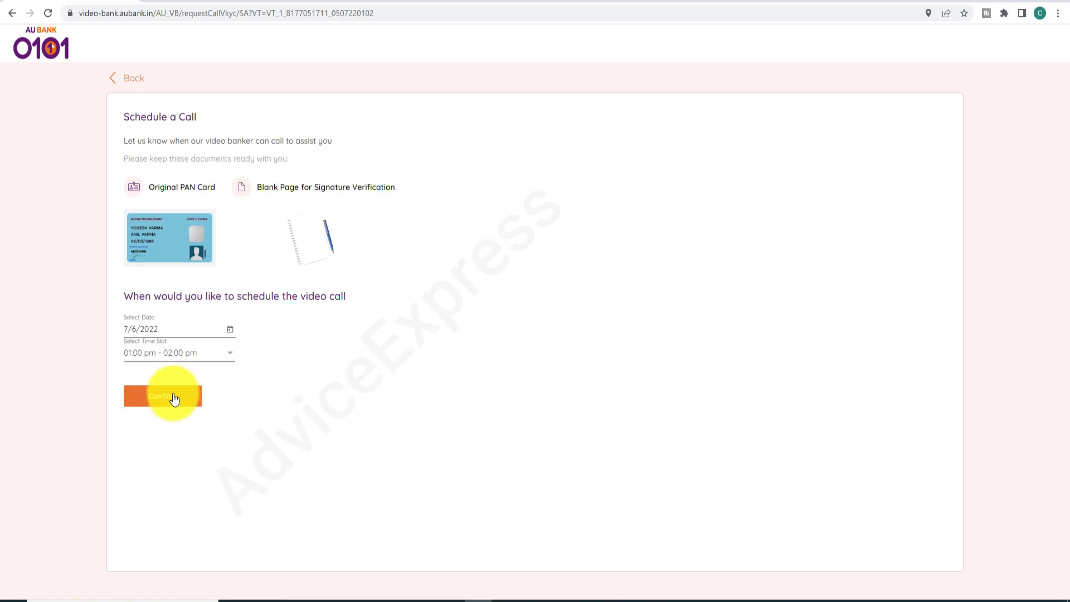
pyautogui.click(174, 400)
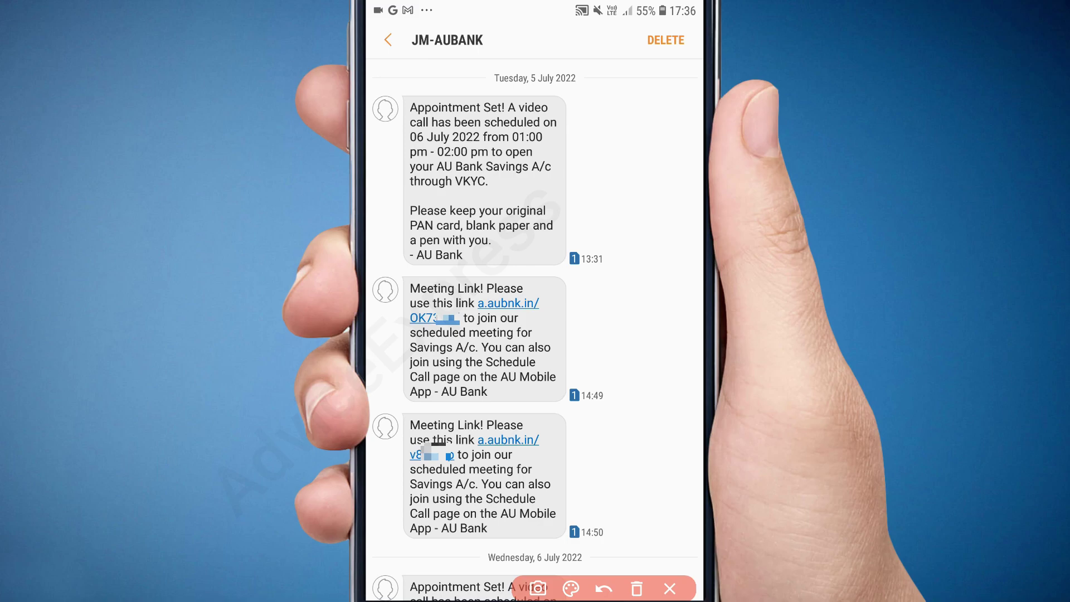
# Circle the appointment SMS and the meeting-link SMS on screen, erasing each circle.
pyautogui.moveTo(403, 95)
pyautogui.mouseDown()
pyautogui.moveTo(397, 270)
pyautogui.moveTo(517, 283)
pyautogui.mouseUp()
pyautogui.moveTo(402, 120)
pyautogui.mouseDown()
pyautogui.moveTo(591, 97)
pyautogui.moveTo(550, 285)
pyautogui.moveTo(493, 293)
pyautogui.mouseUp()
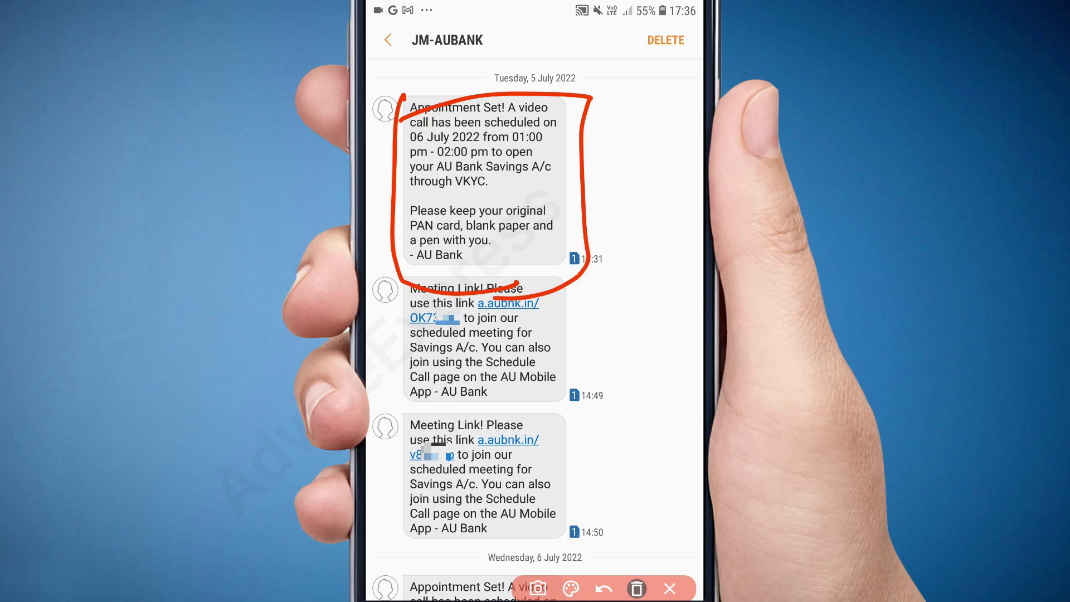
pyautogui.click(636, 588)
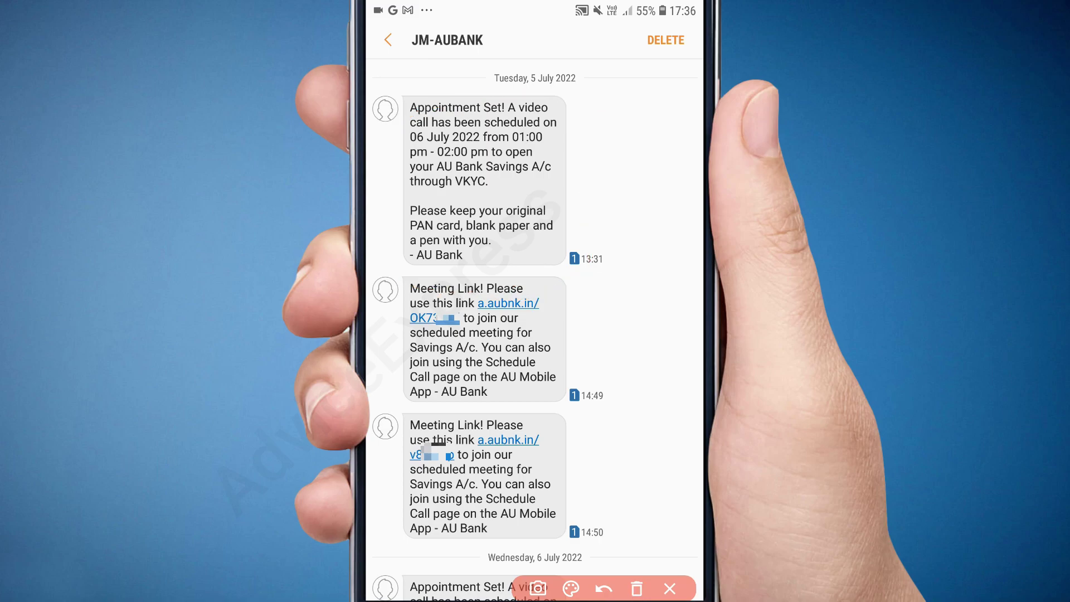
pyautogui.moveTo(415, 271)
pyautogui.mouseDown()
pyautogui.moveTo(389, 299)
pyautogui.moveTo(444, 410)
pyautogui.moveTo(523, 427)
pyautogui.mouseUp()
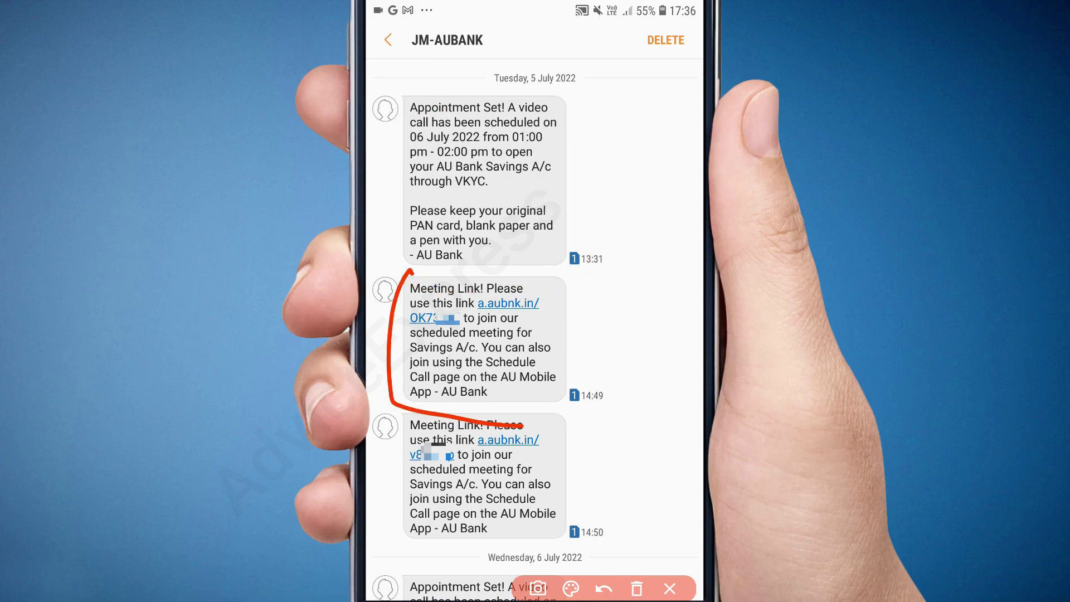
pyautogui.moveTo(440, 272)
pyautogui.mouseDown()
pyautogui.moveTo(557, 357)
pyautogui.moveTo(495, 418)
pyautogui.mouseUp()
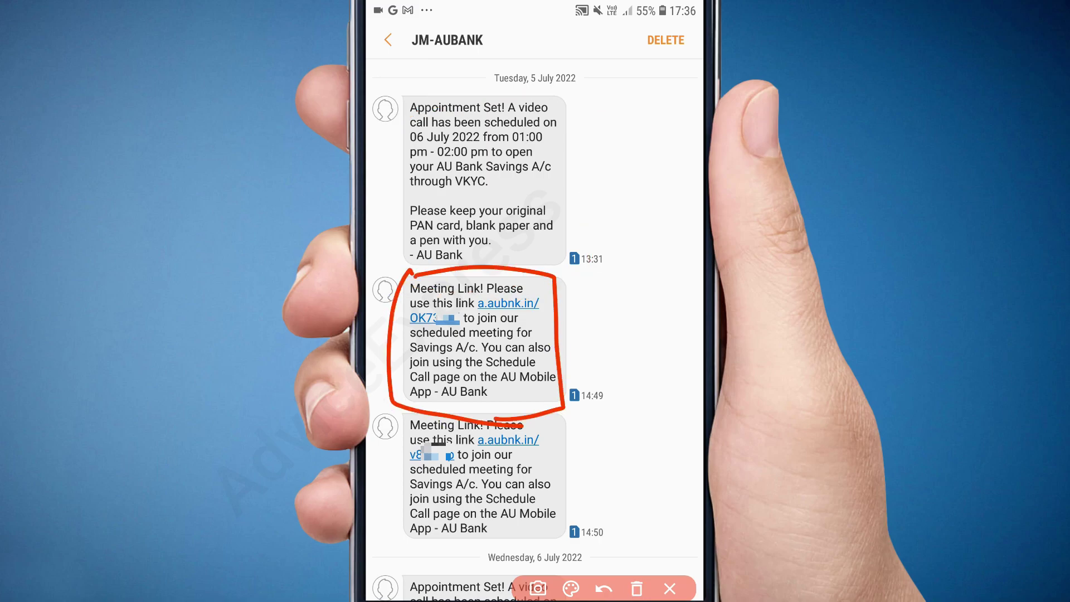
pyautogui.click(637, 589)
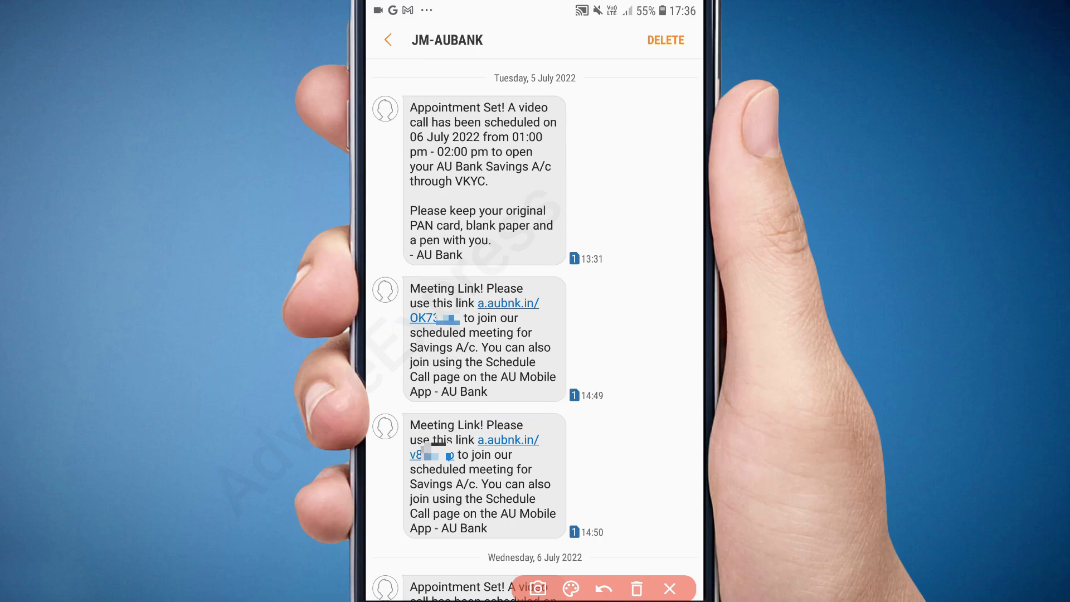
# Underline the a.aubnk.in meeting link in red.
pyautogui.moveTo(481, 317); pyautogui.dragTo(536, 313)
pyautogui.moveTo(397, 323); pyautogui.dragTo(451, 325)
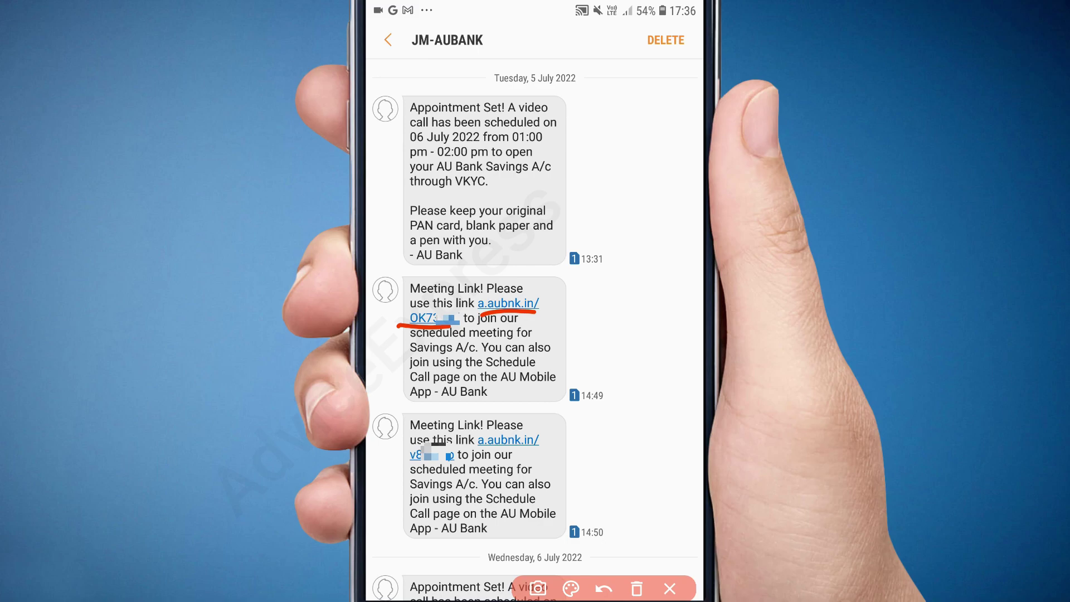
pyautogui.click(636, 589)
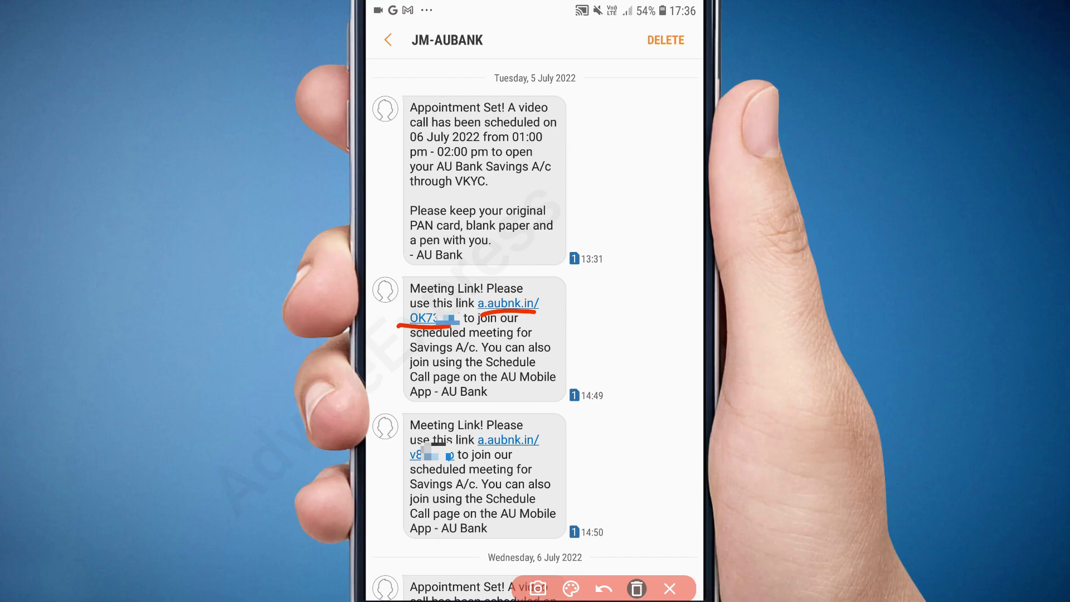